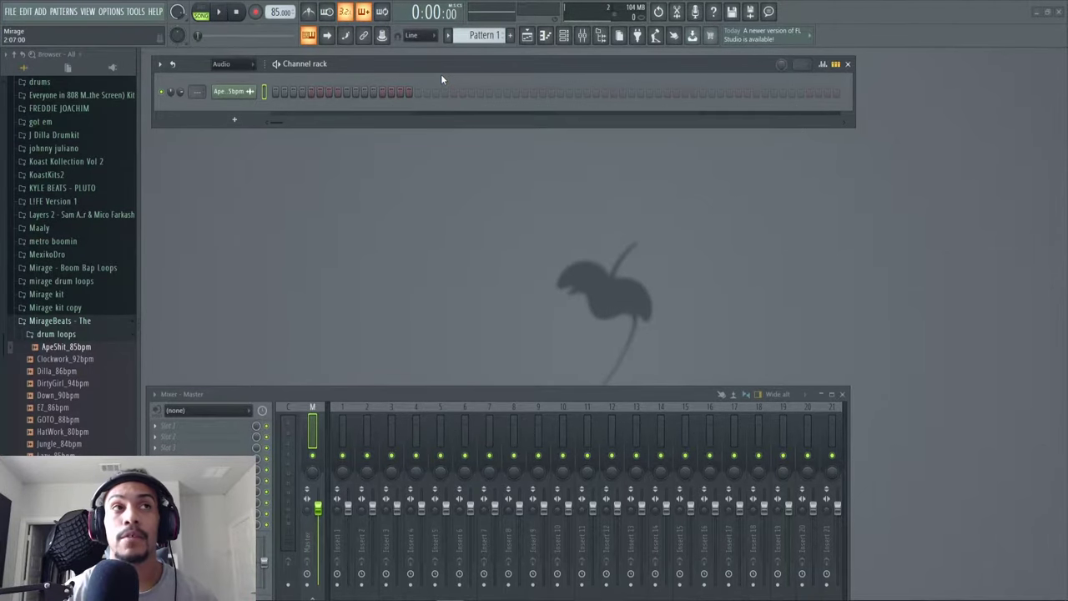
- Audition the ApeShit_85bpm drum loop in the playlist and place the SOUNDDOCTRINE melodic loop at the start of Track 2
key("F5")
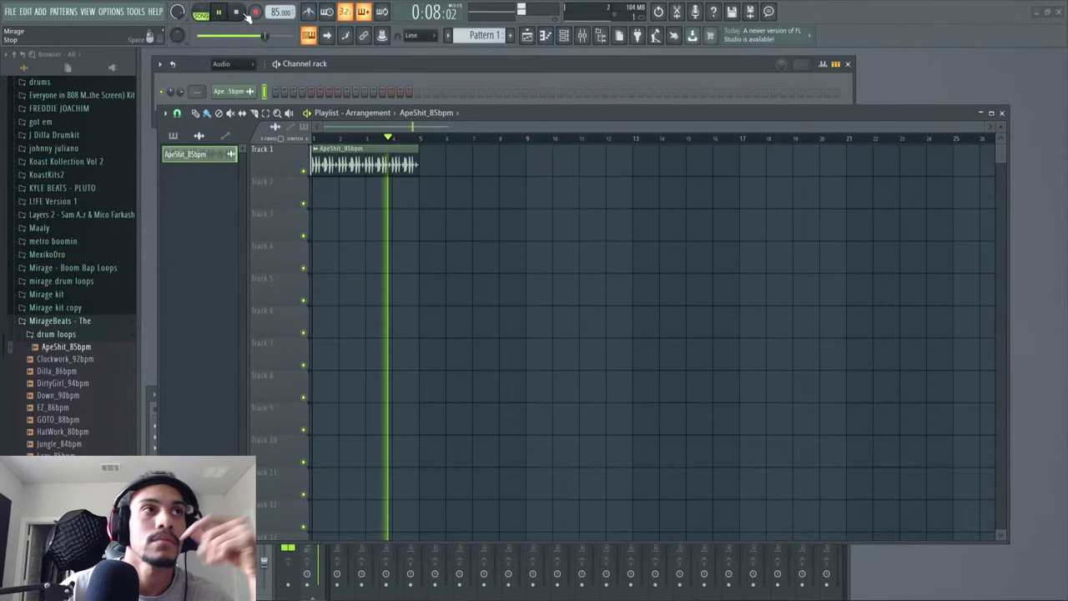
key("space")
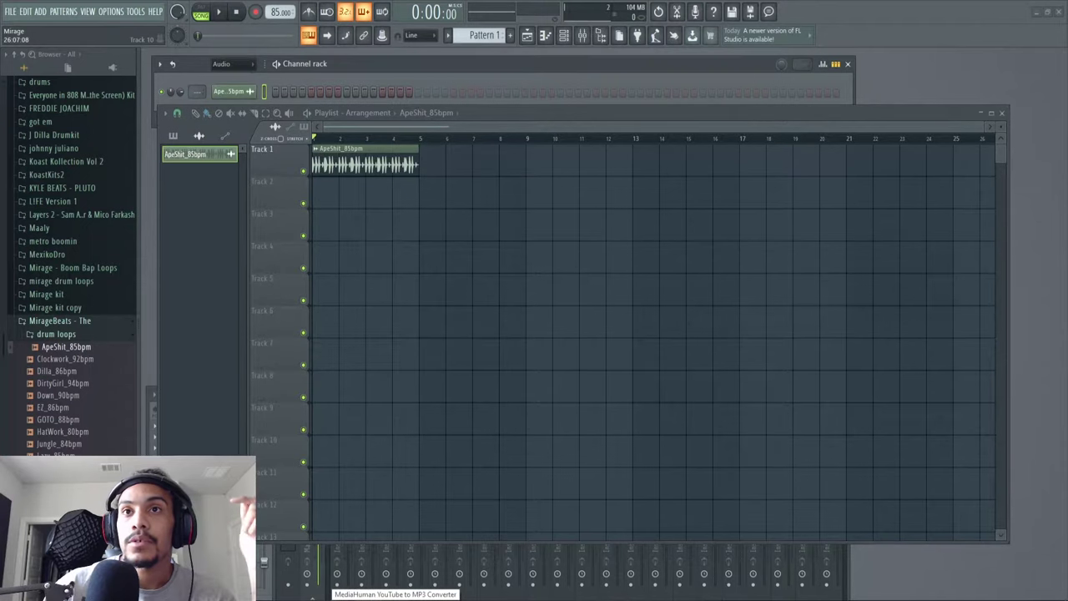
left_click_drag(329, 204, 326, 200)
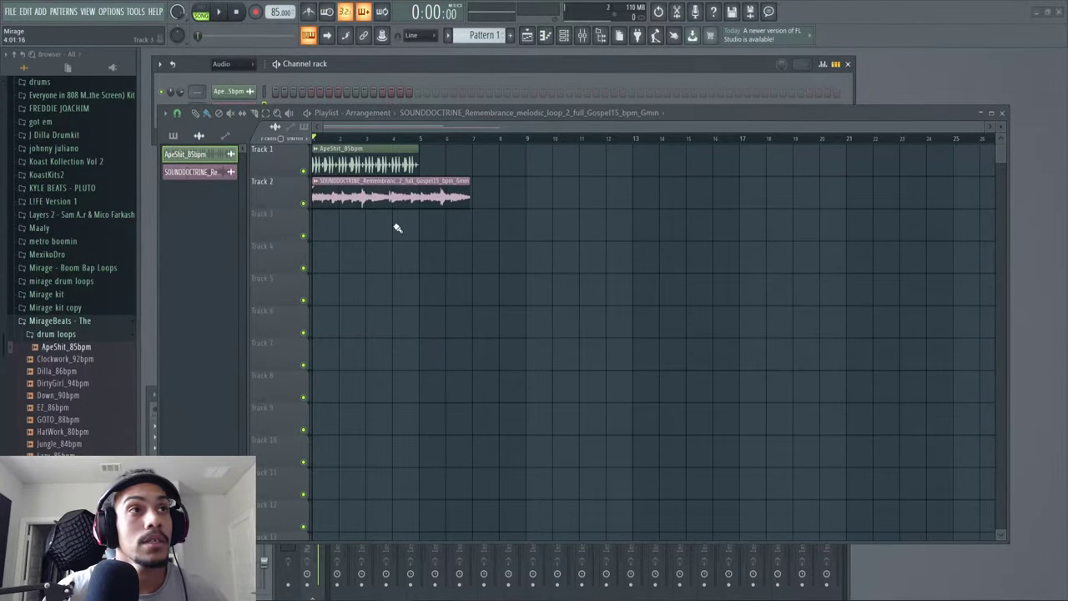
- Turn off playlist snapping and stretch the melodic loop on Track 2 to eight bars, ending at bar 9
scroll(501, 127, "up", 3)
scroll(346, 125, "down", 3)
scroll(635, 129, "up", 2)
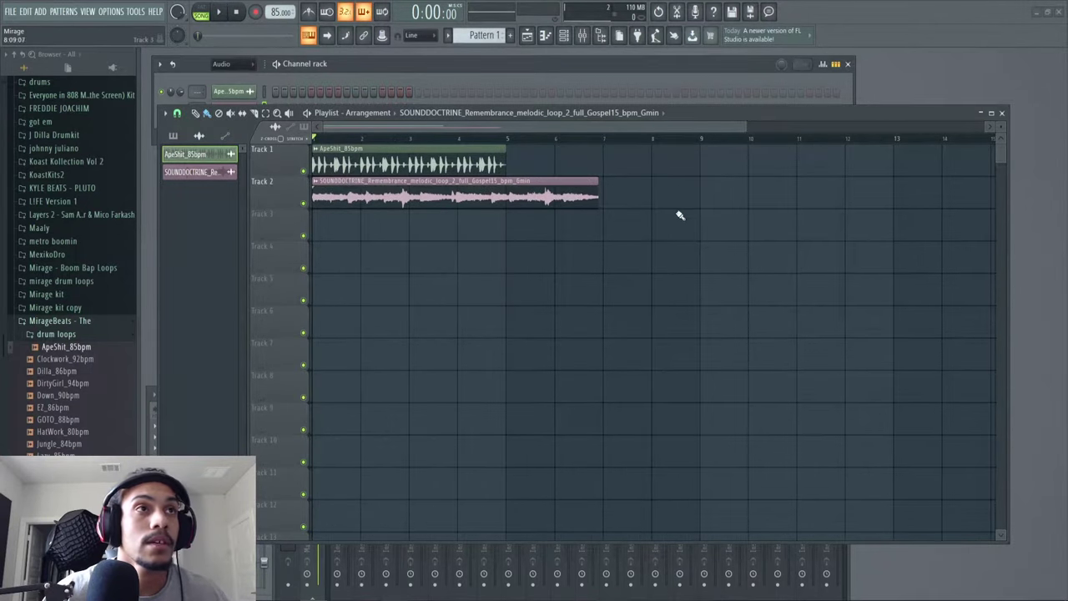
left_click(584, 197)
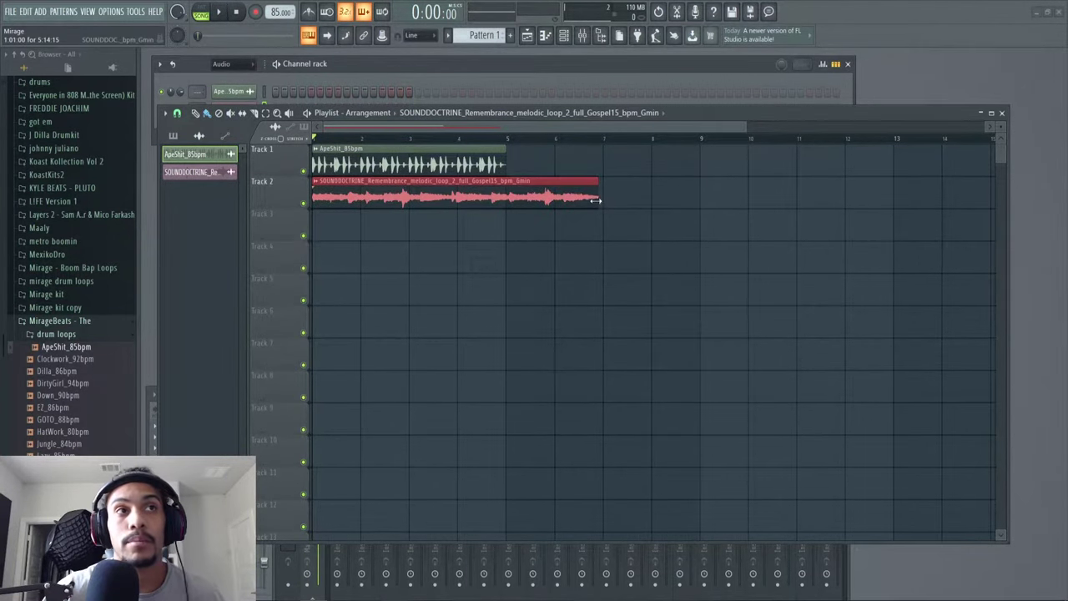
left_click(187, 112)
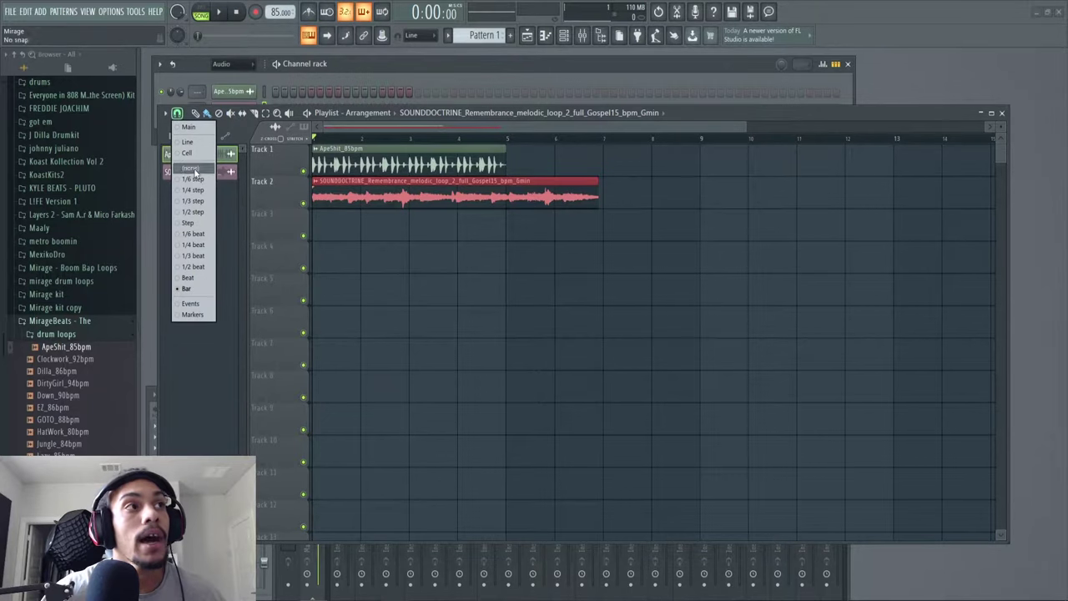
left_click(192, 290)
left_click_drag(598, 205, 699, 212)
scroll(698, 212, "up", 4)
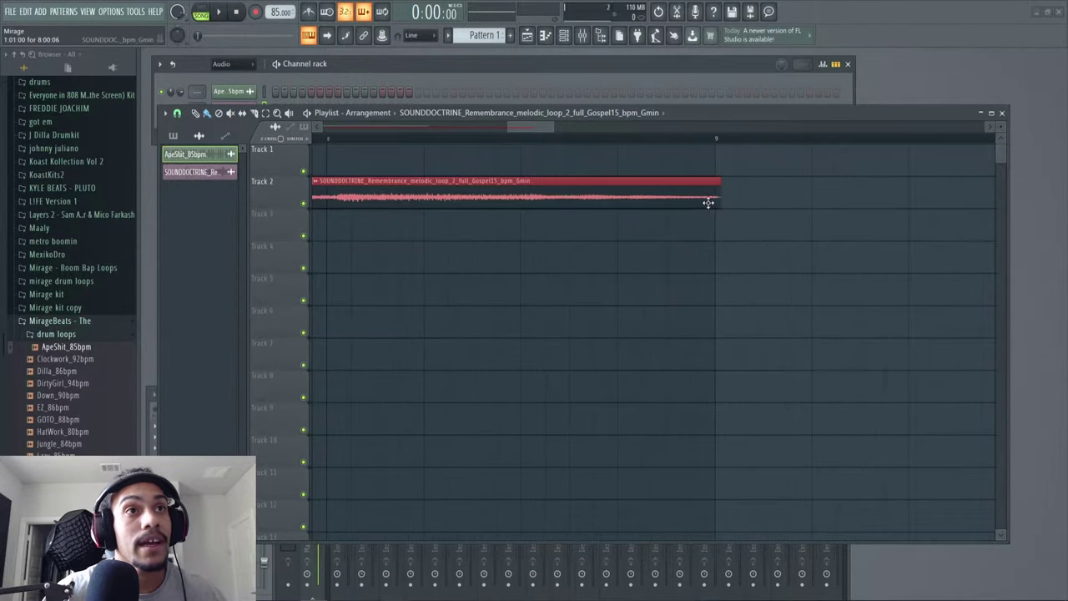
- Play the arrangement from the start and mute Track 1 to hear only the melodic loop
key("space")
left_click_drag(540, 126, 317, 126)
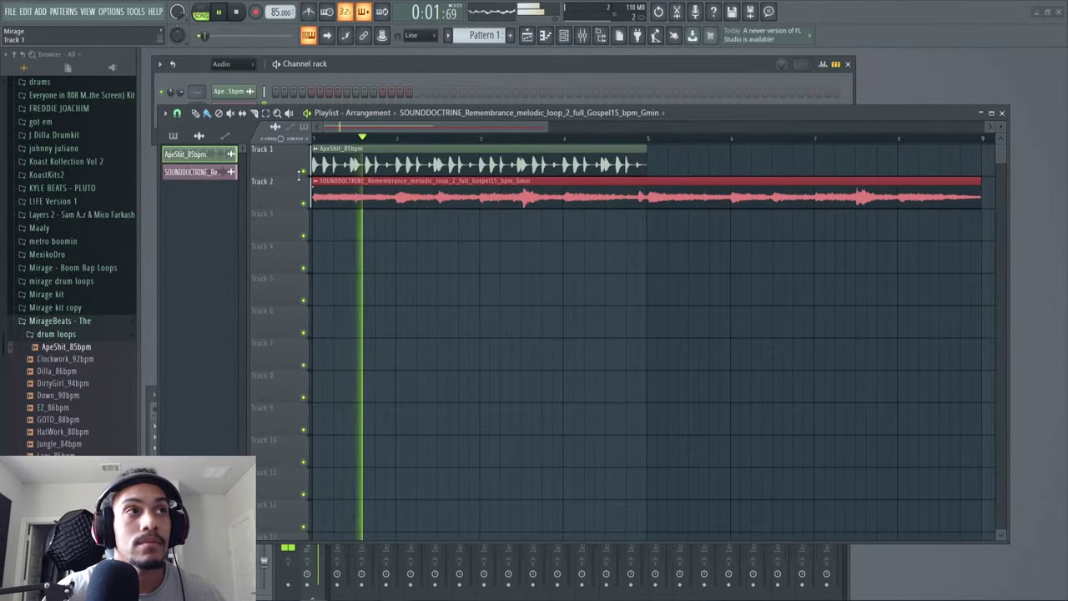
left_click(302, 171)
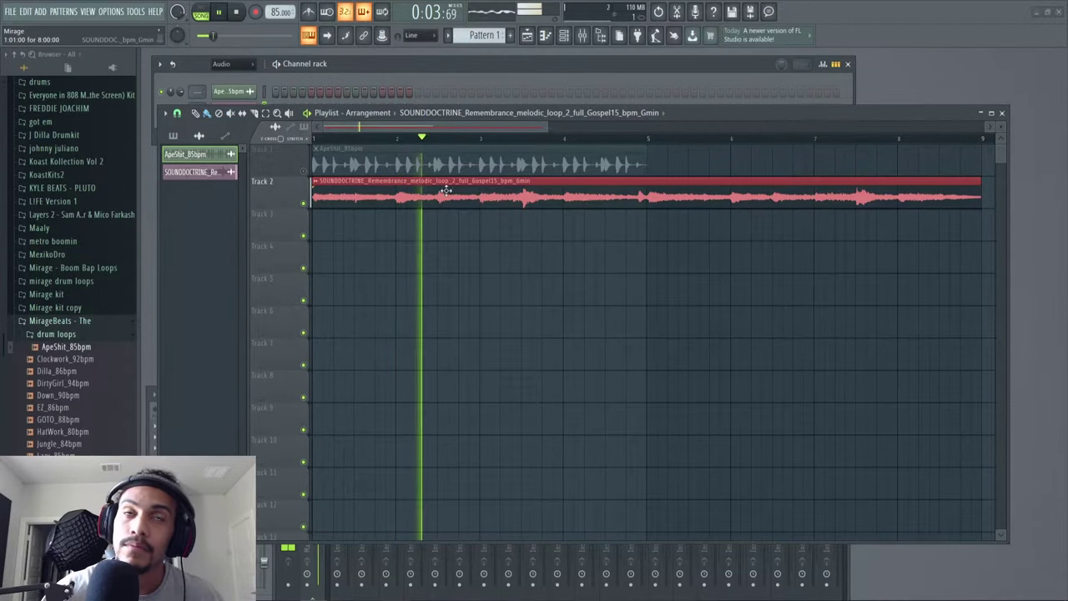
- Stretch the melodic loop on Track 2 down to four bars to match the drum loop, and play it back
left_click(177, 114)
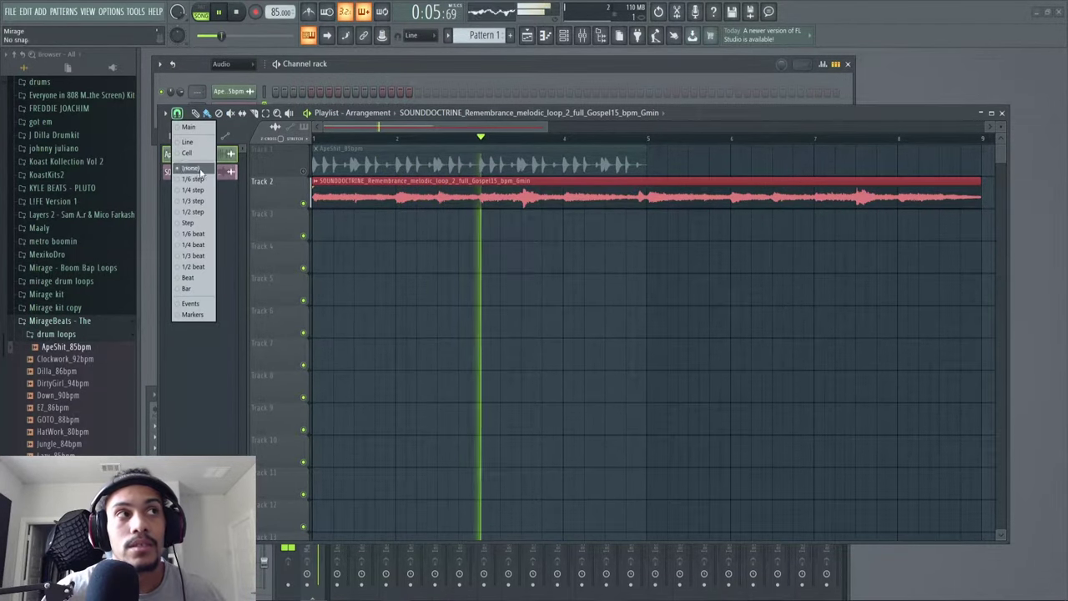
left_click(202, 289)
scroll(550, 136, "down", 4)
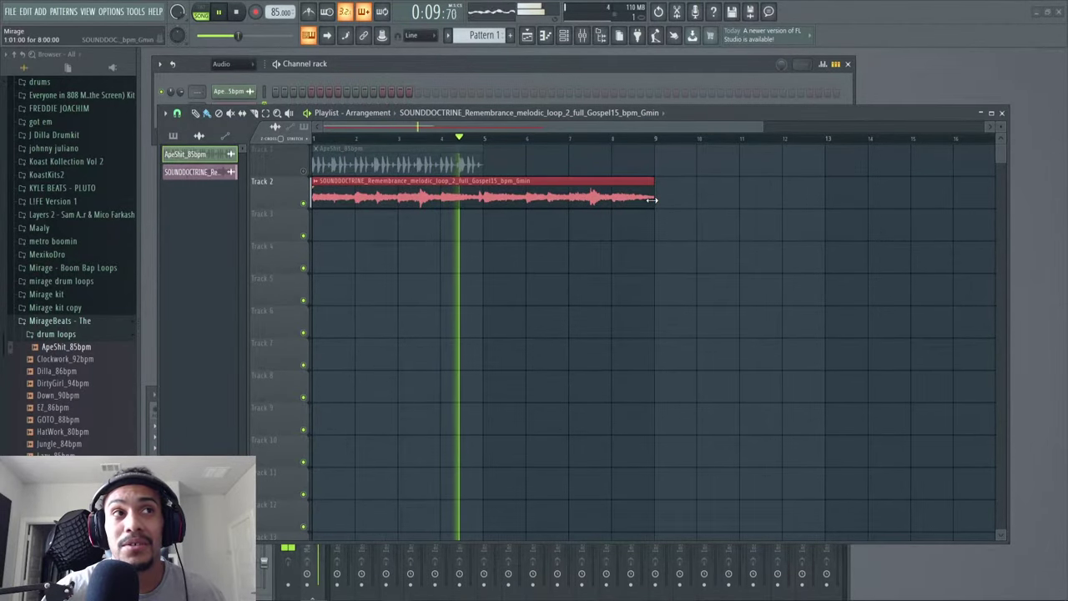
left_click_drag(648, 199, 492, 200)
key("space")
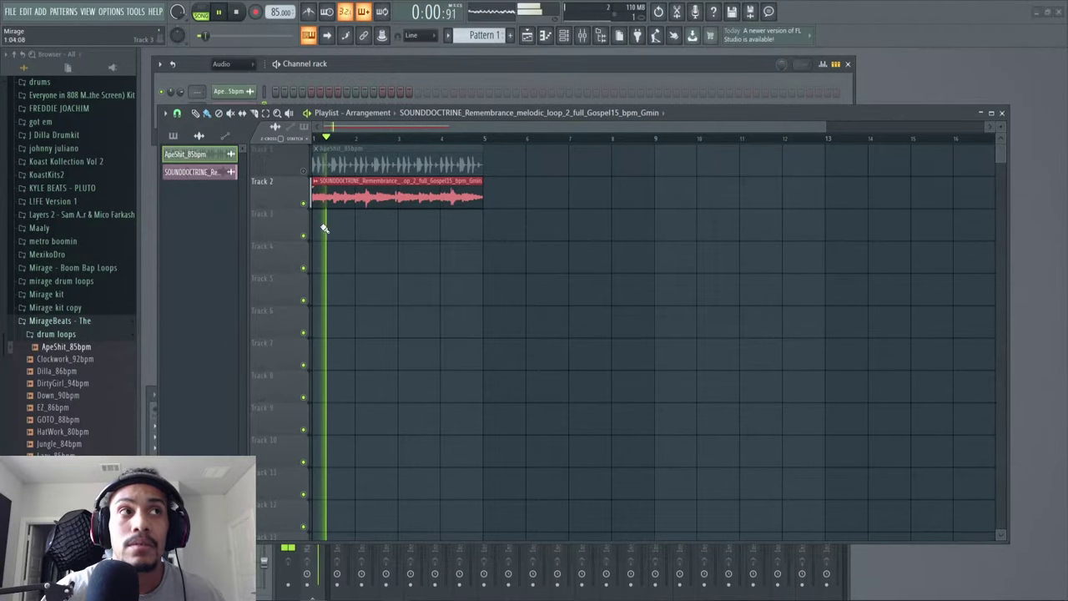
- Open the melodic loop's channel settings, reset its time-stretching pitch and set the stretch mode to Auto
left_click_drag(713, 112, 711, 152)
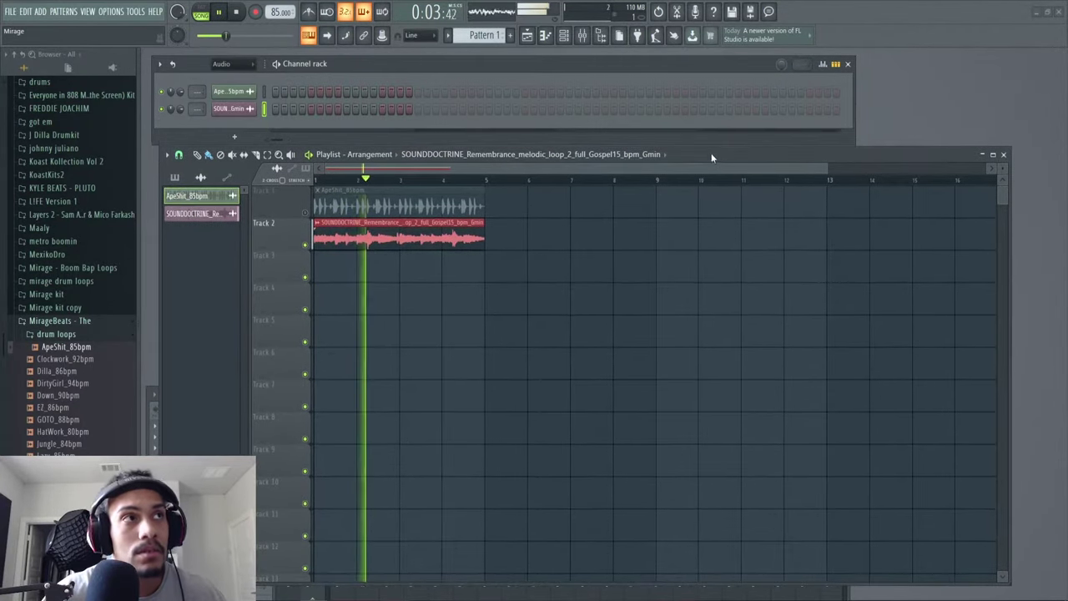
left_click(246, 111)
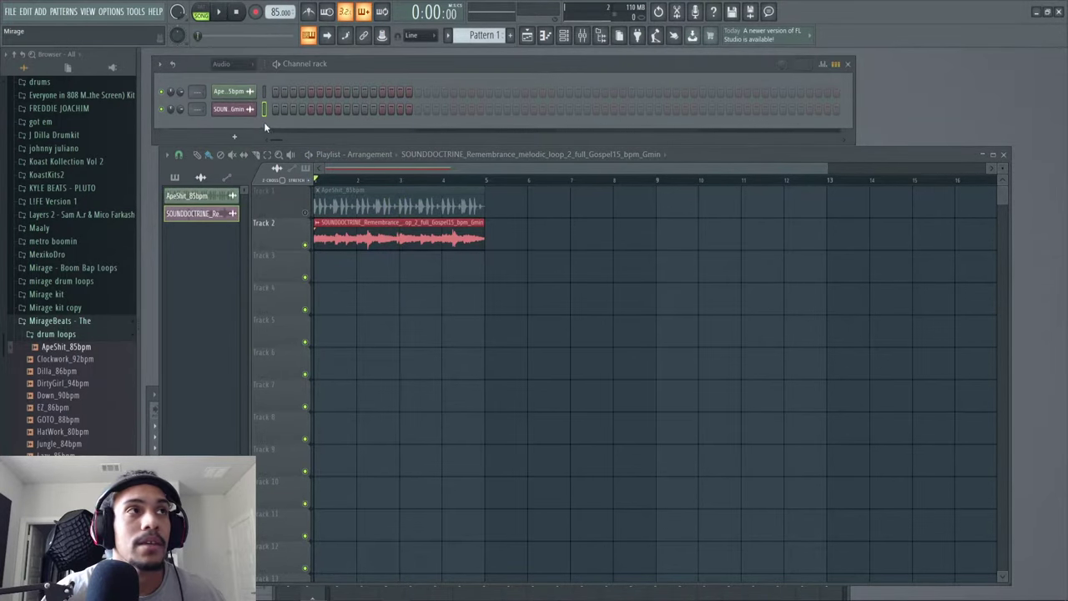
left_click_drag(794, 155, 759, 235)
left_click(971, 235)
right_click(405, 261)
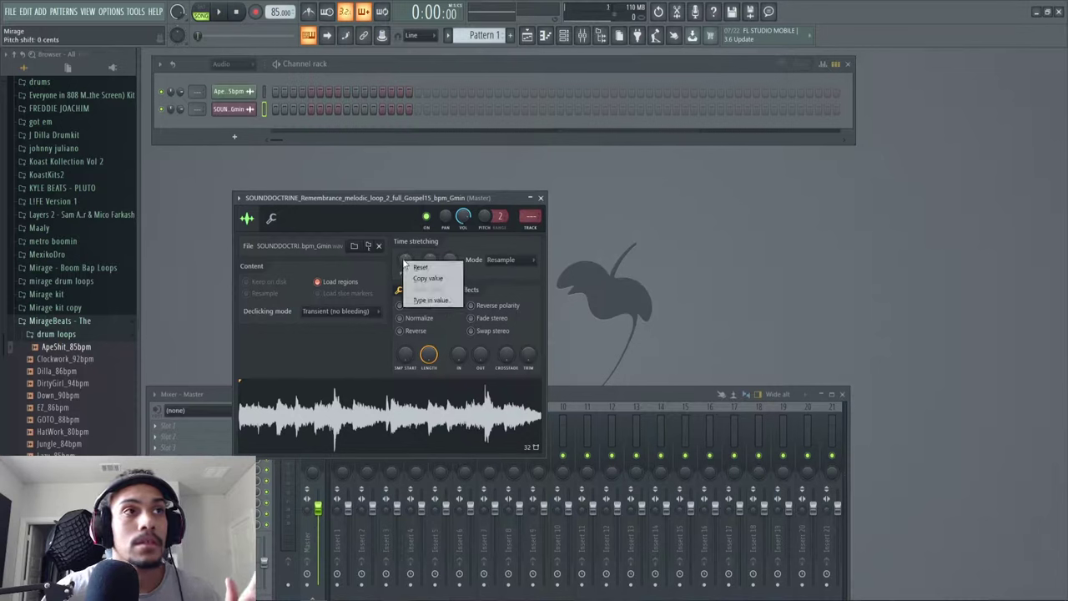
left_click(420, 267)
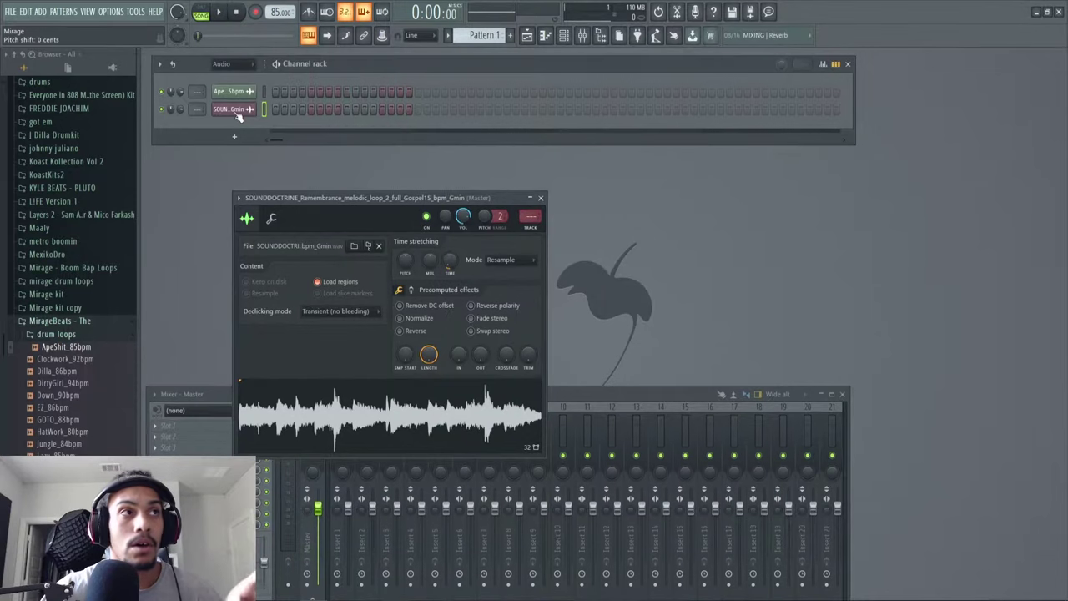
right_click(406, 261)
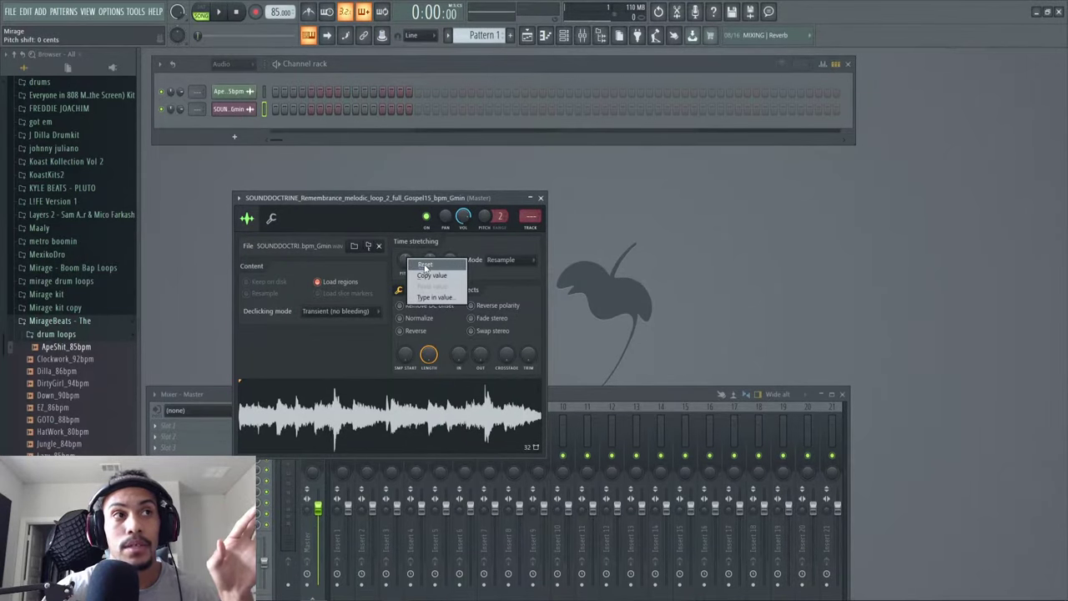
left_click(425, 265)
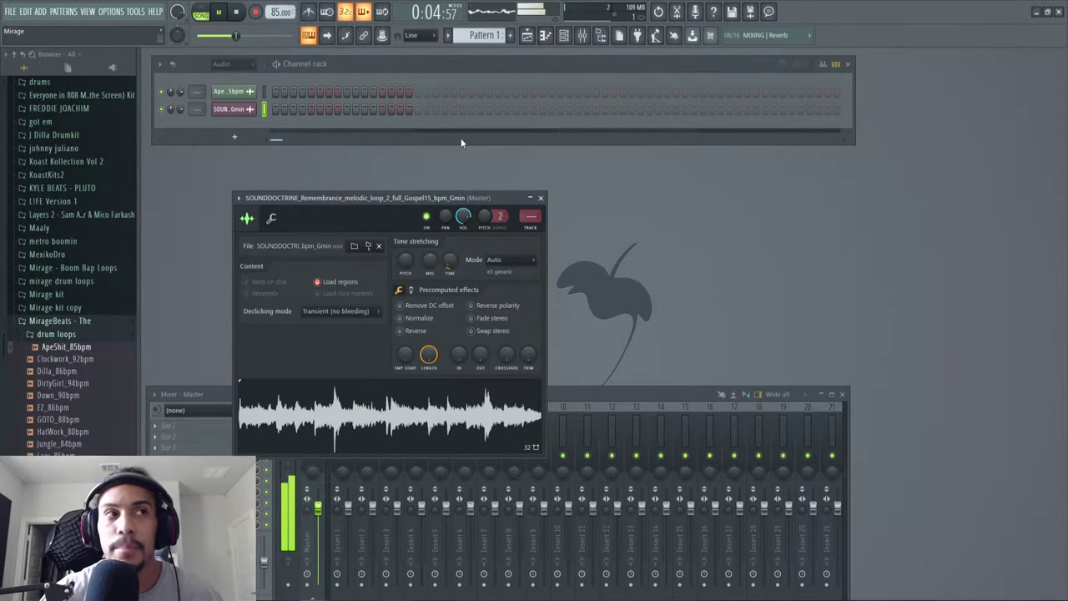
- Bring back the playlist, unmute Track 1 and play the drum loop together with the melodic loop
left_click(526, 35)
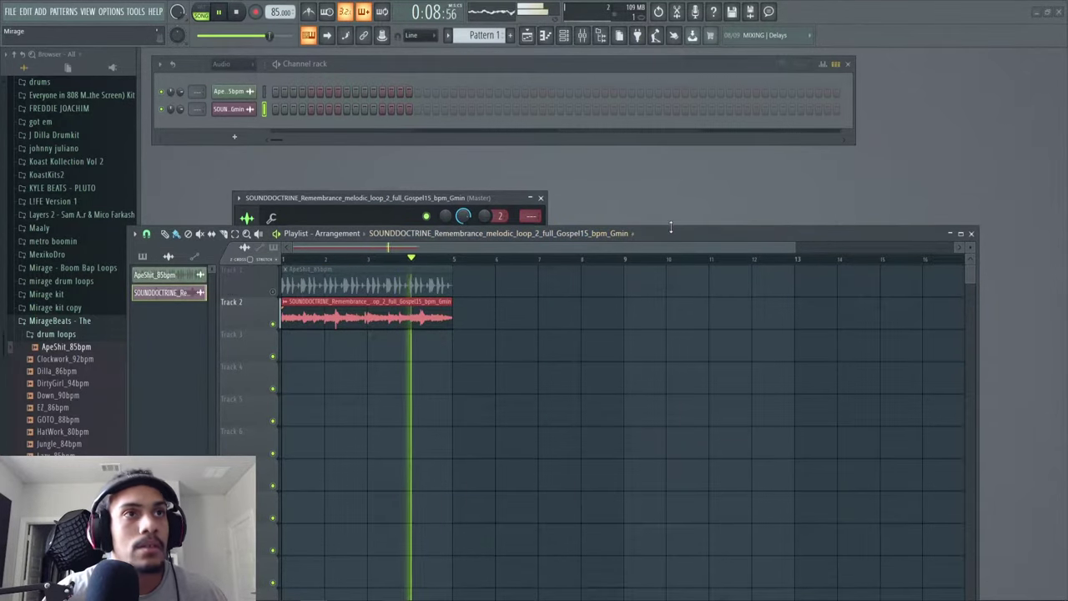
left_click_drag(686, 231, 717, 199)
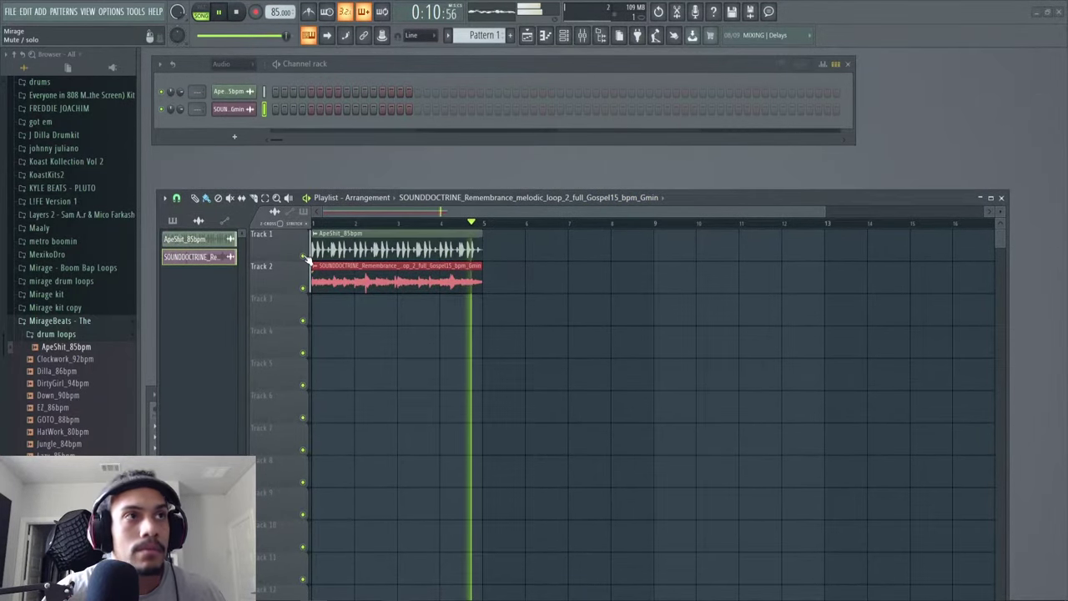
key("space")
key("space")
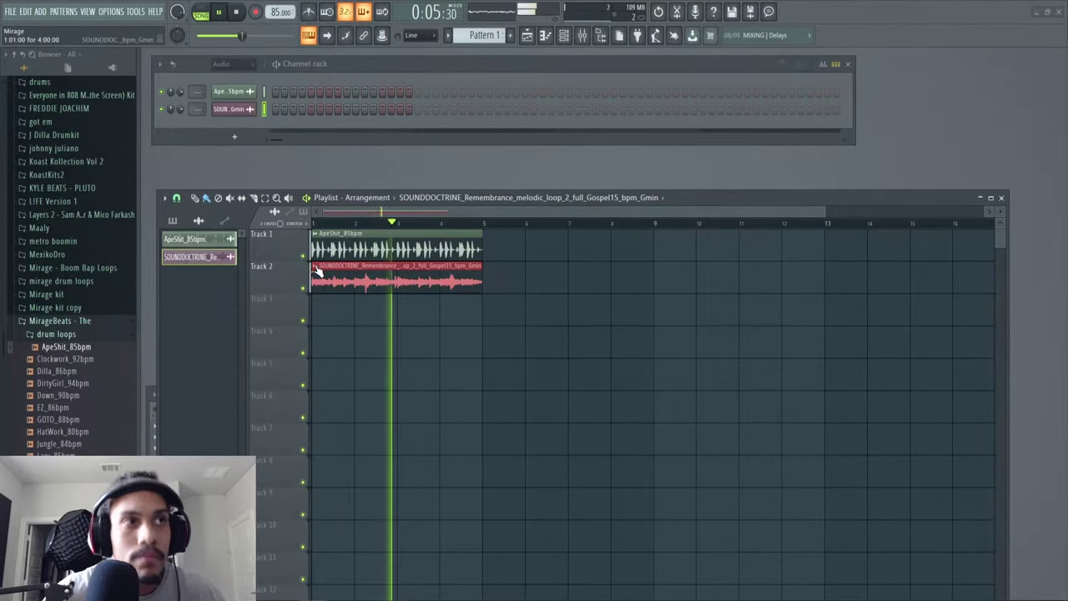
key("space")
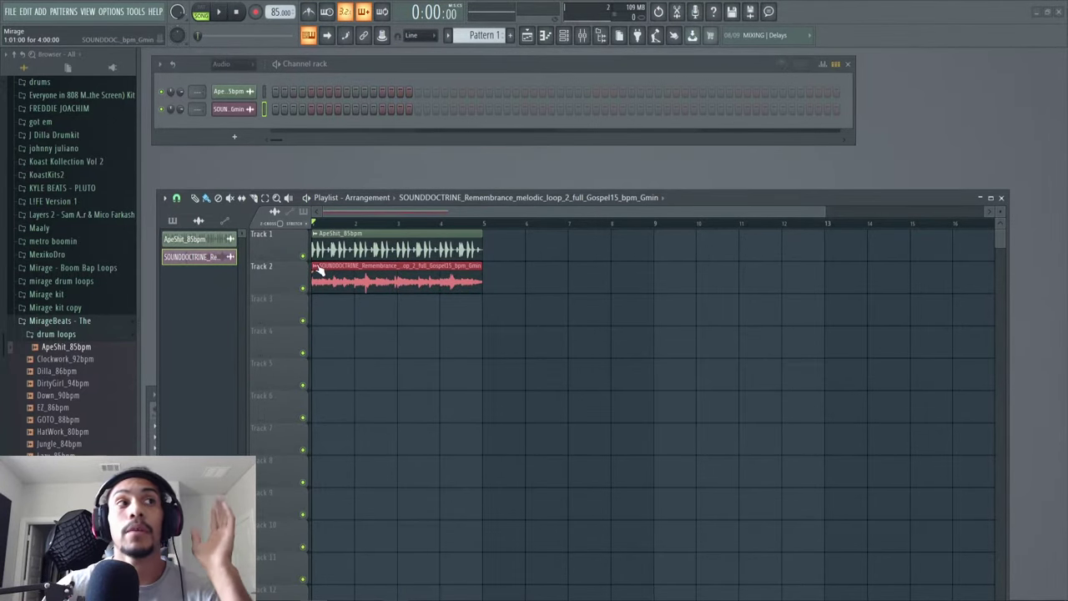
- Chop the melodic loop on Track 2 with the Complex preset Beat shuffle and listen to the result
left_click(320, 267)
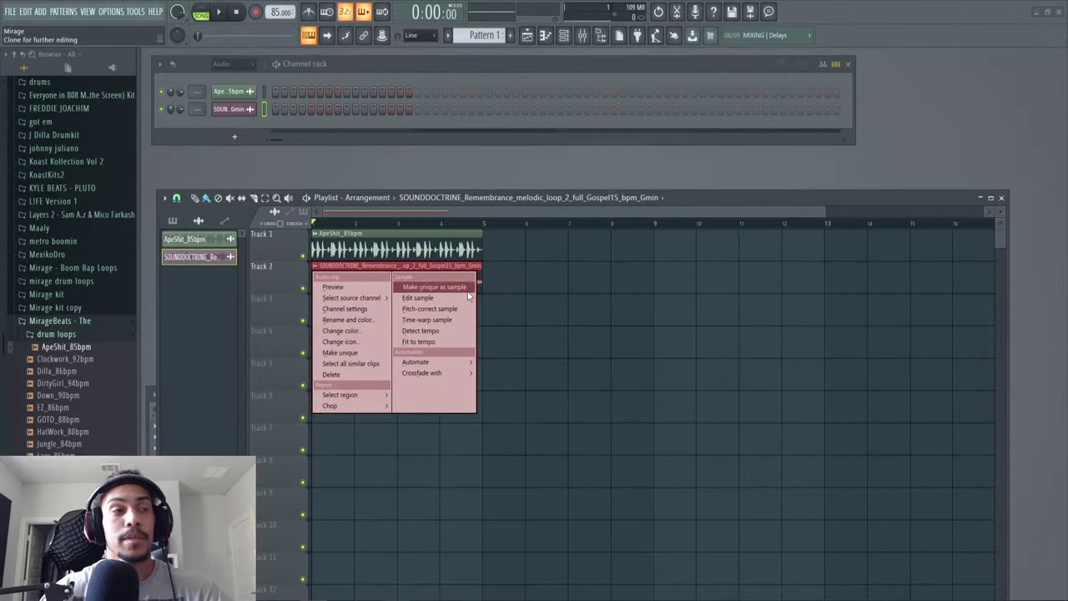
mouse_move(348, 409)
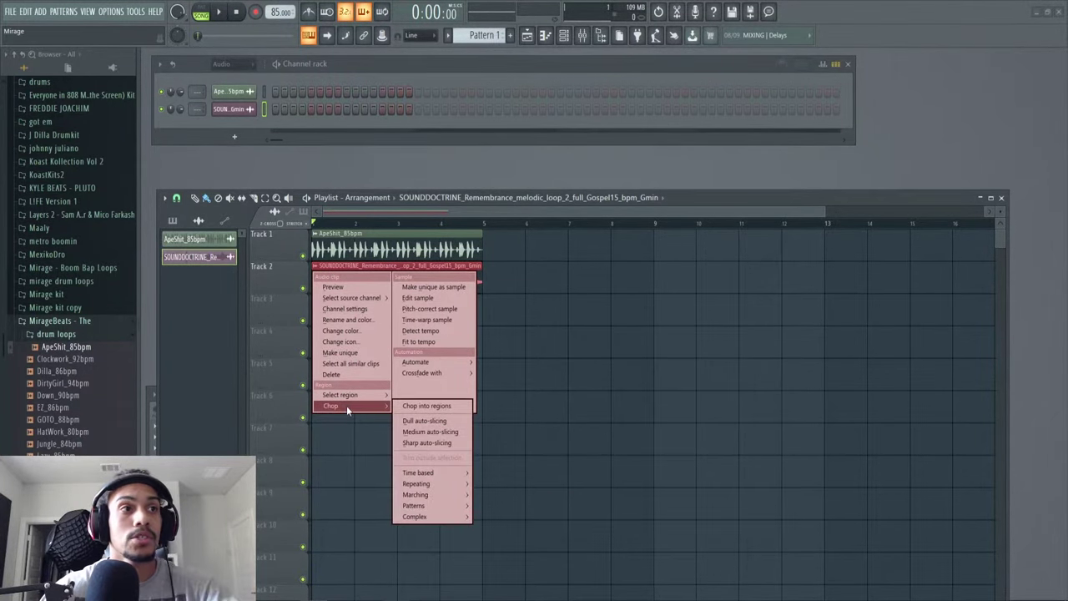
mouse_move(449, 477)
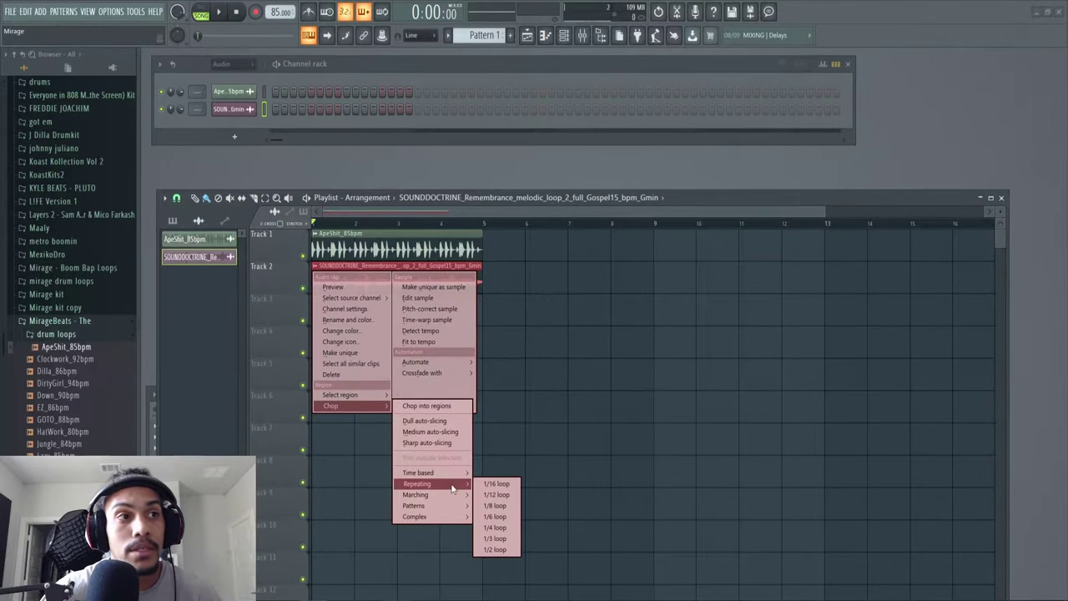
mouse_move(442, 499)
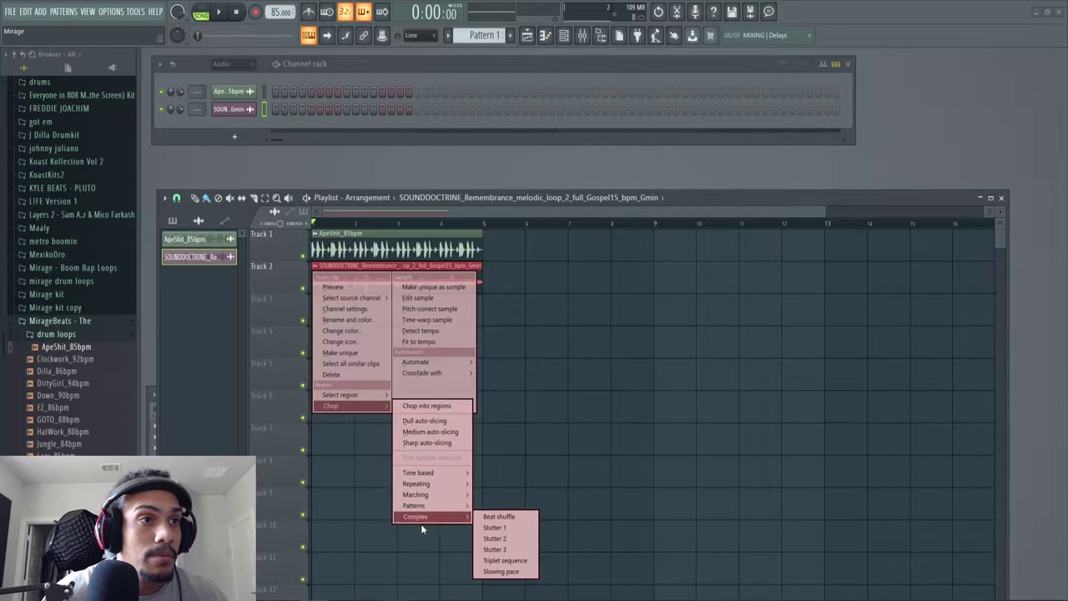
left_click(510, 519)
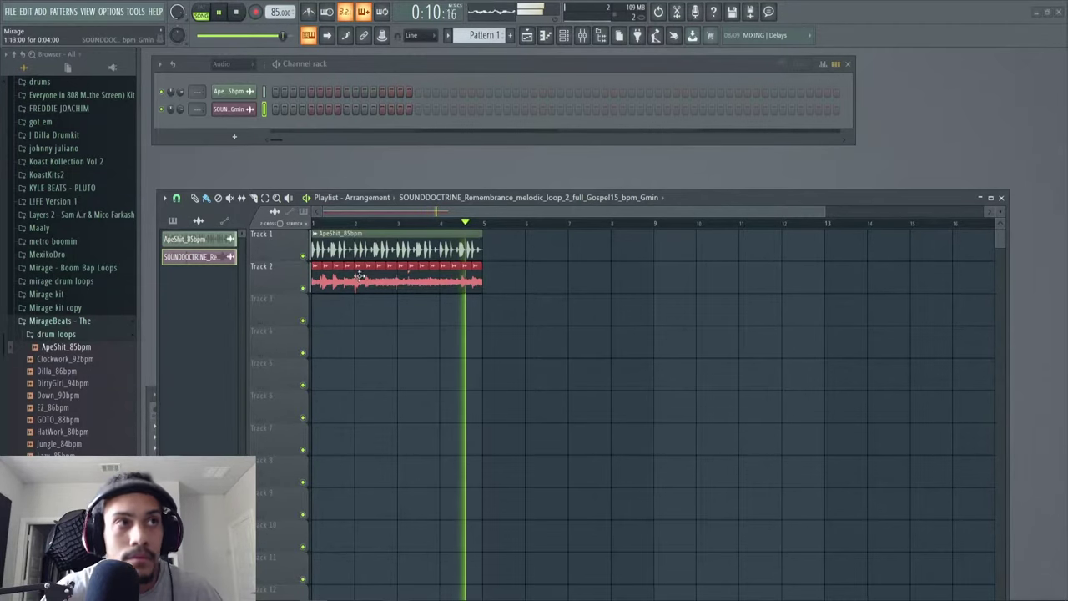
key("space")
- Set the playlist's snap to grid to 1/4 beat
left_click_drag(821, 212, 426, 284)
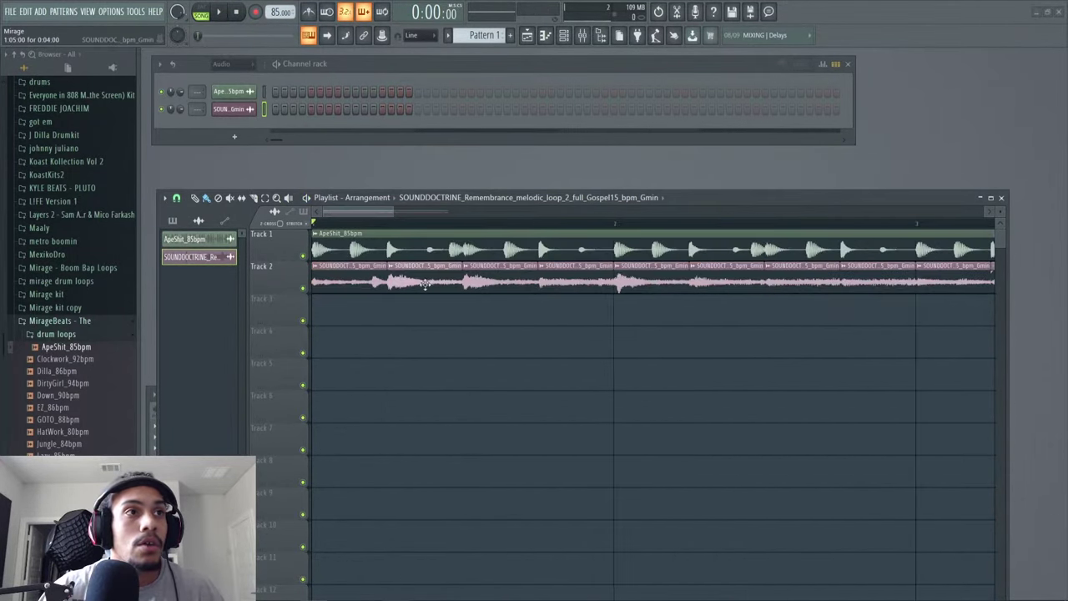
left_click(176, 199)
left_click(176, 200)
left_click(176, 200)
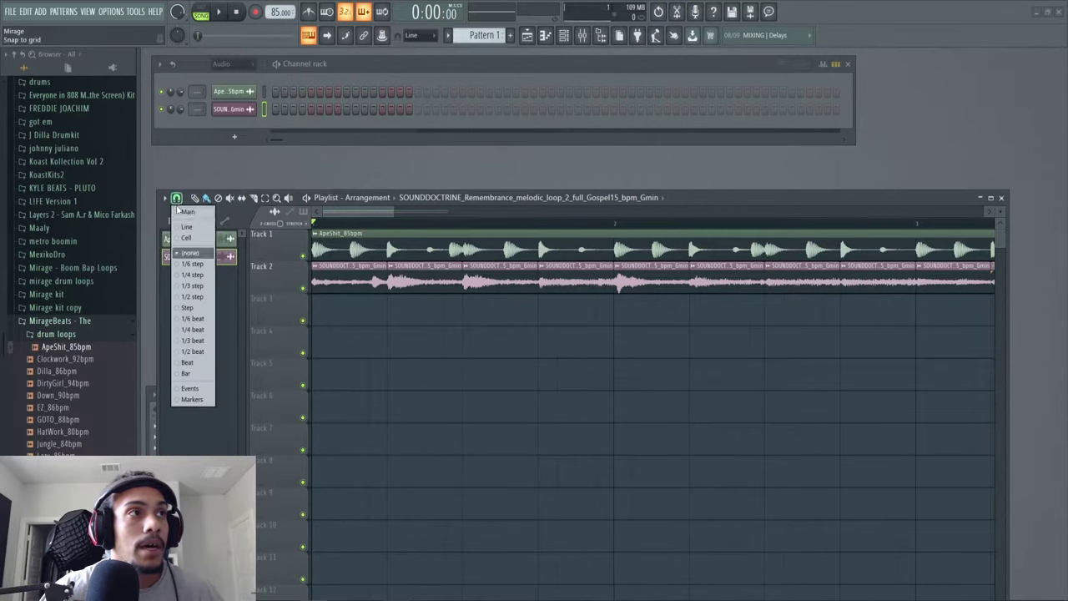
left_click(197, 330)
- Swap the second and fourth melodic slices on Track 3, exchange the third slice with the sixth, and play the arrangement
left_click_drag(424, 277, 641, 303)
left_click_drag(567, 274, 402, 316)
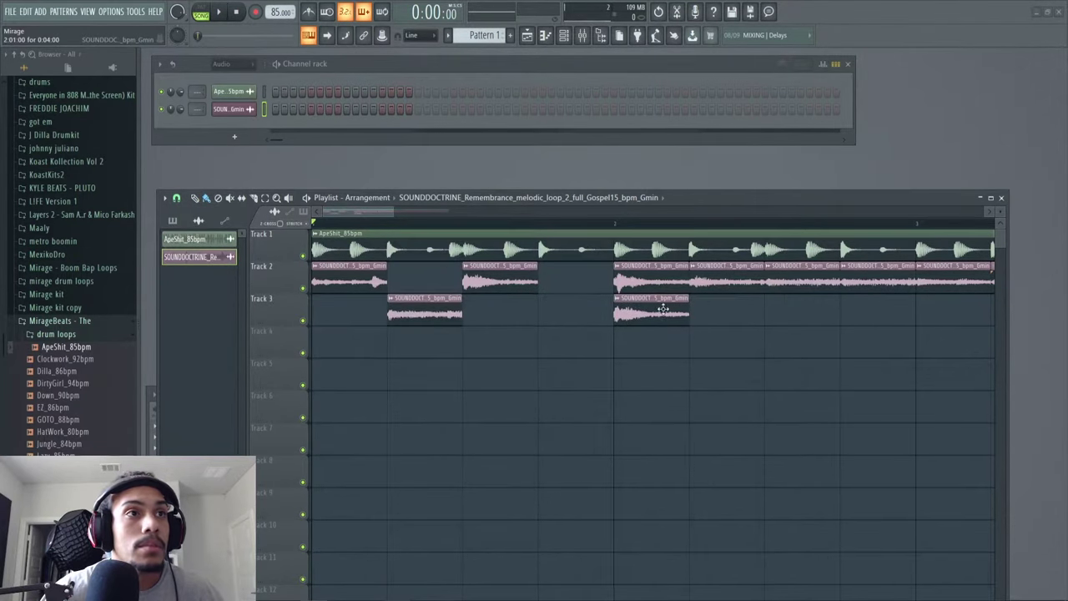
left_click_drag(662, 309, 575, 310)
left_click_drag(734, 277, 501, 342)
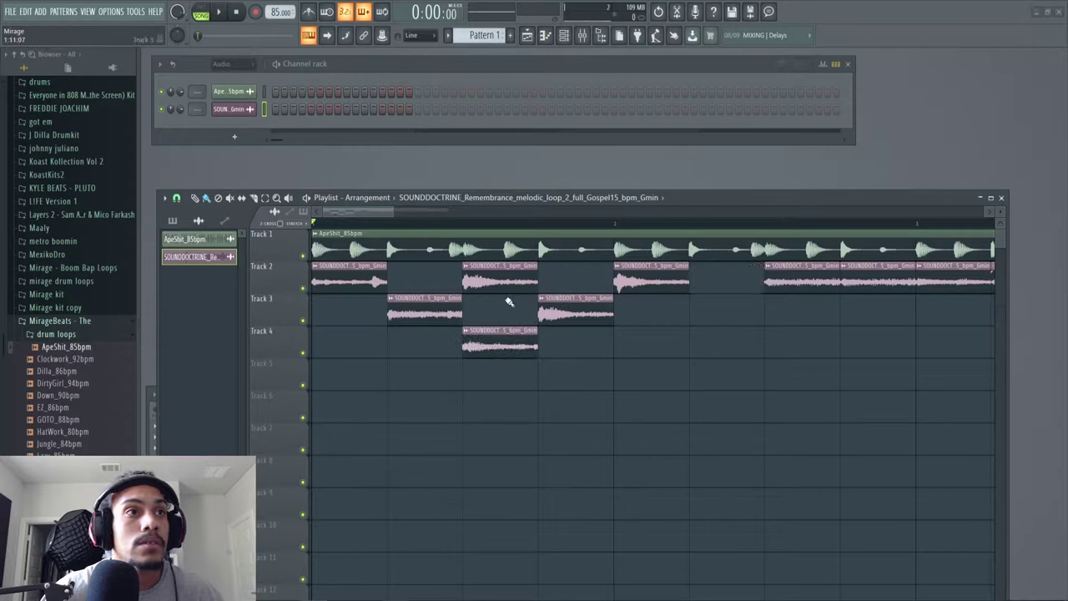
left_click_drag(501, 281, 794, 277)
key("space")
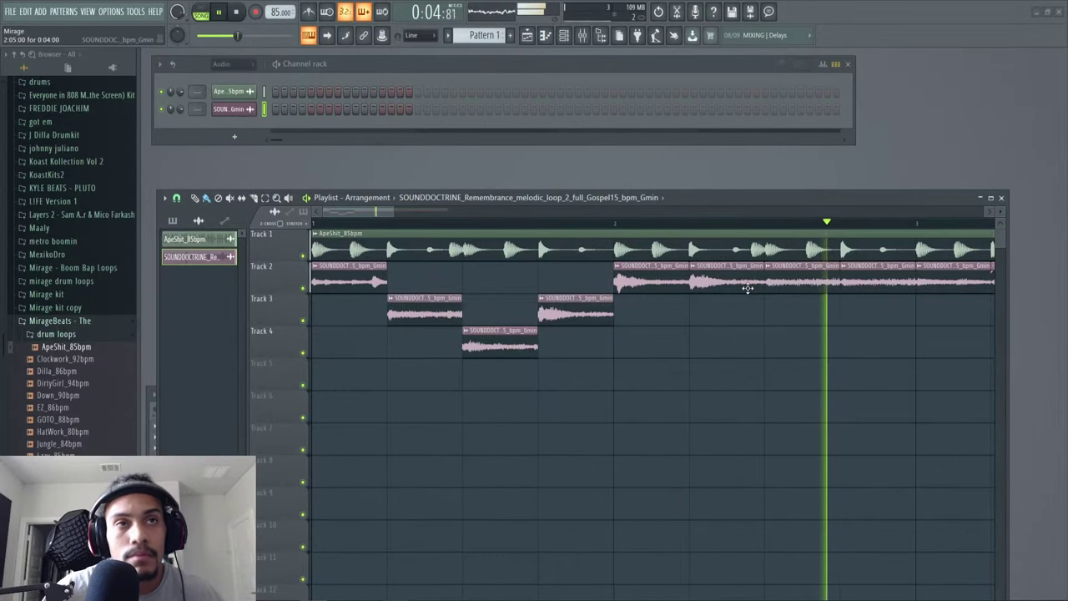
key("space")
- Try the Patterns chop preset Breakdown 1 on Track 2's melodic loop, listen to the result, and undo the chop
right_click(315, 268)
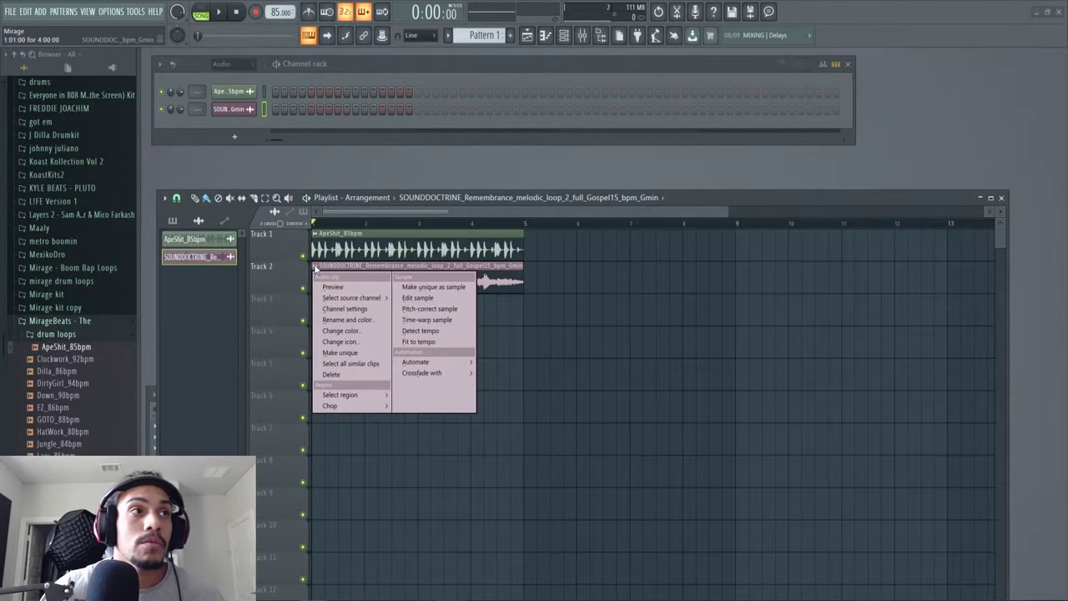
mouse_move(342, 405)
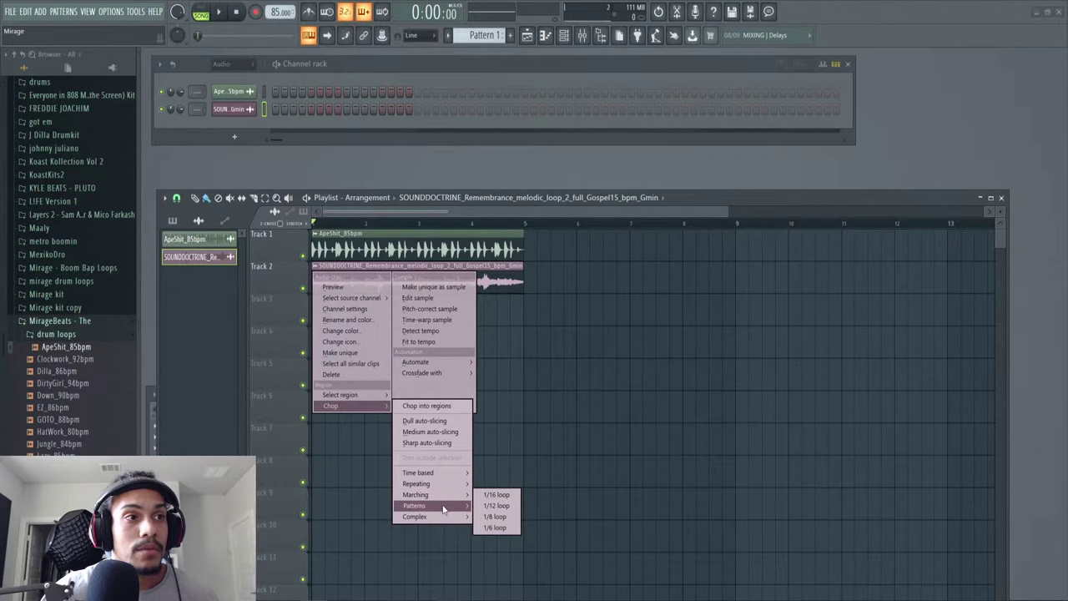
mouse_move(434, 506)
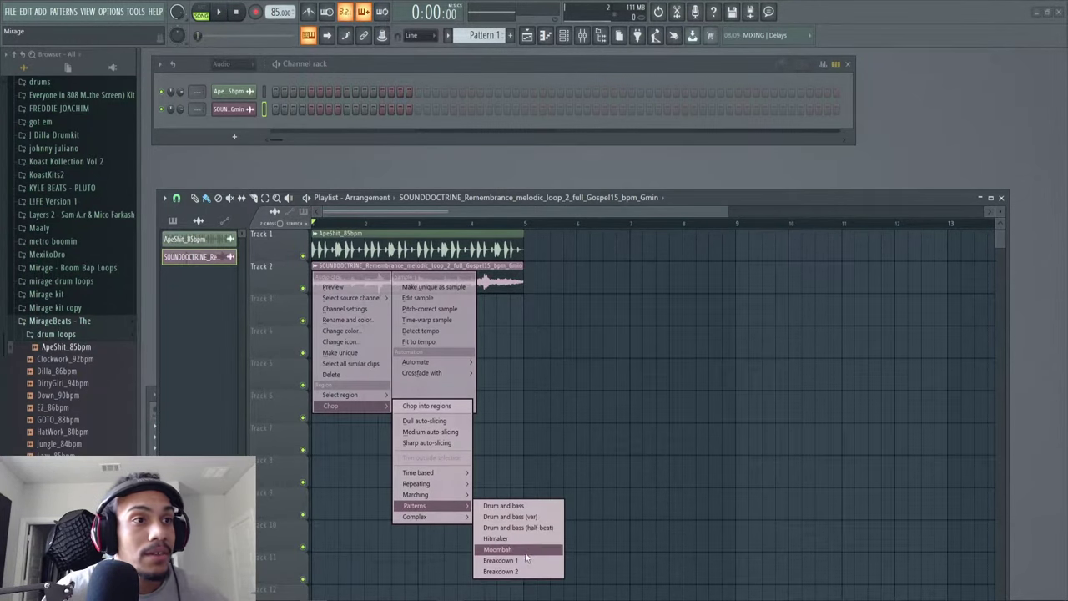
left_click(503, 561)
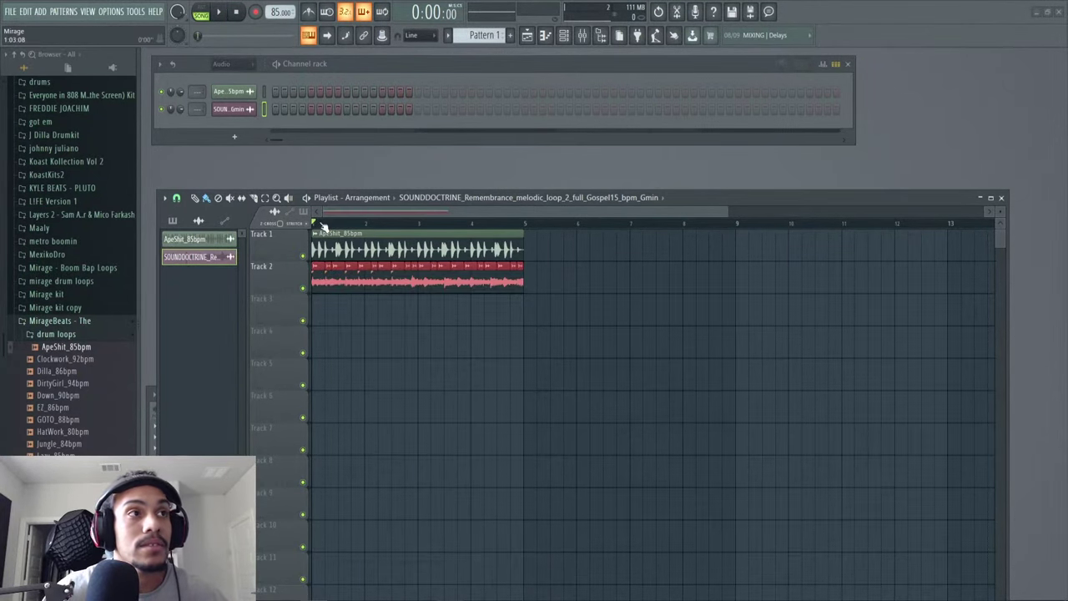
key("space")
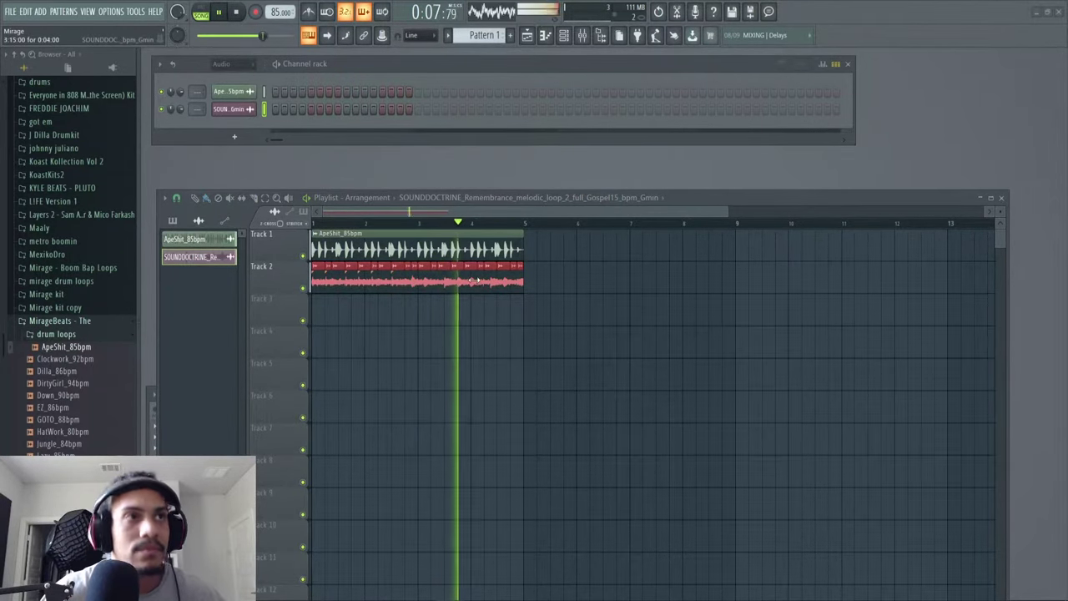
left_click(240, 12)
key("ctrl+z")
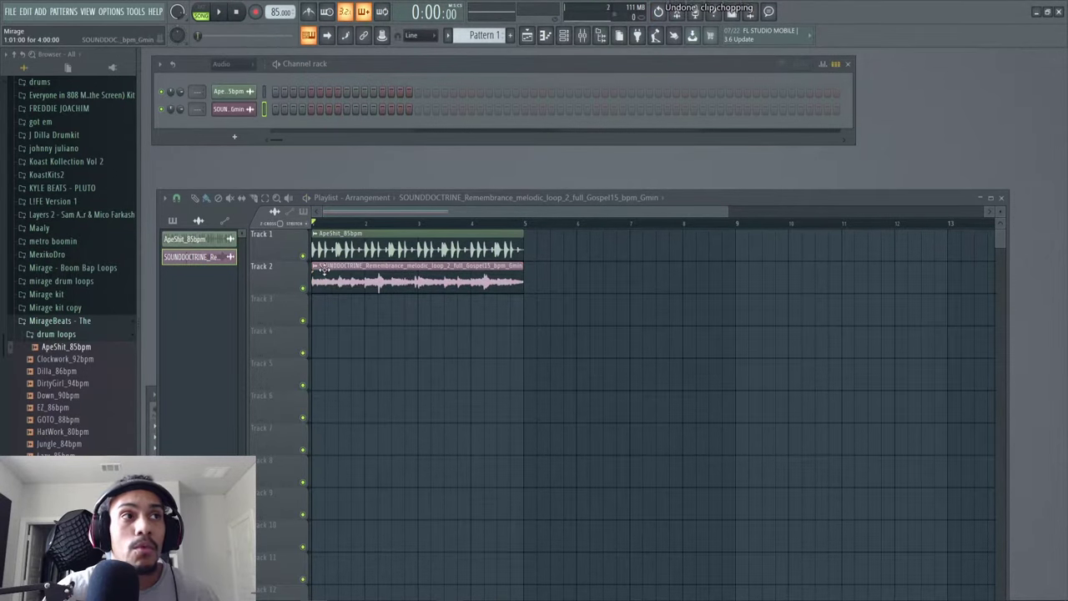
right_click(317, 269)
mouse_move(364, 407)
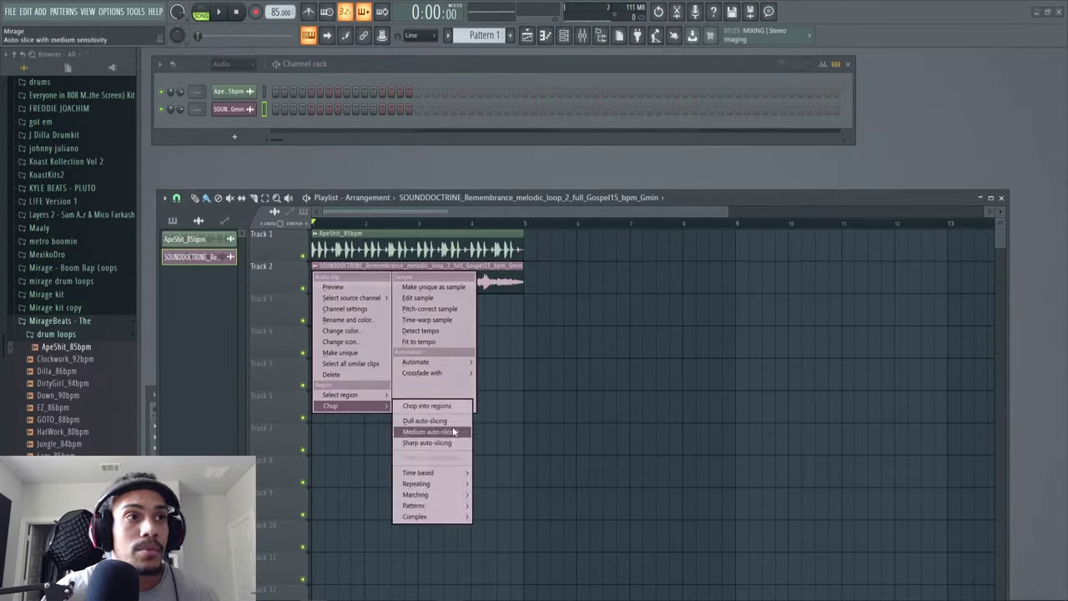
mouse_move(444, 517)
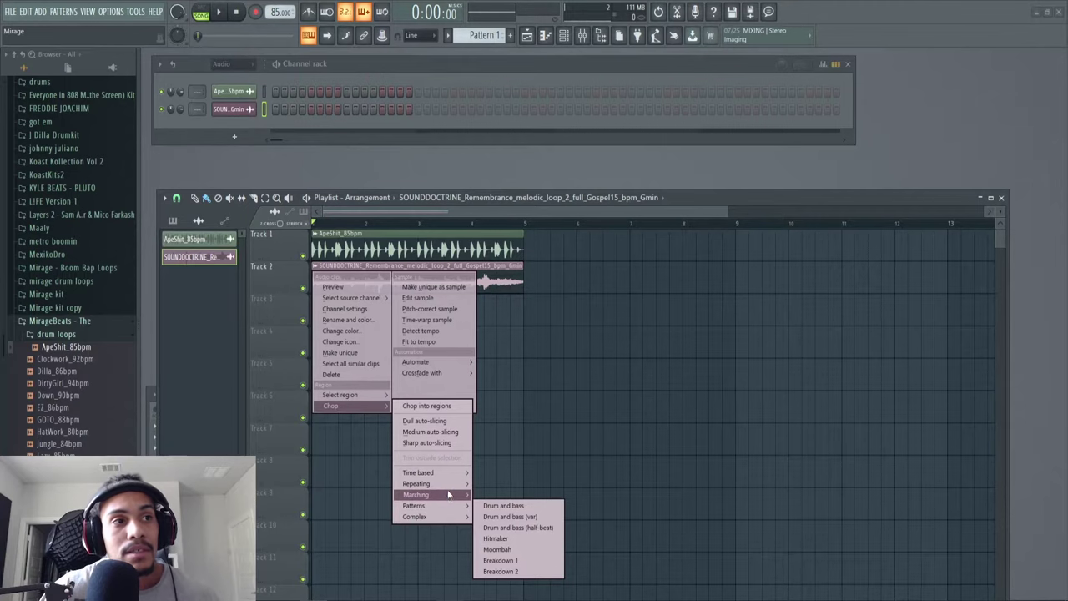
left_click(622, 199)
- Mute Track 1, slice the melodic loop on Track 2 at beat 2 of bar 1, and play it
scroll(340, 327, "up", 4)
left_click_drag(380, 212, 354, 212)
left_click(303, 256)
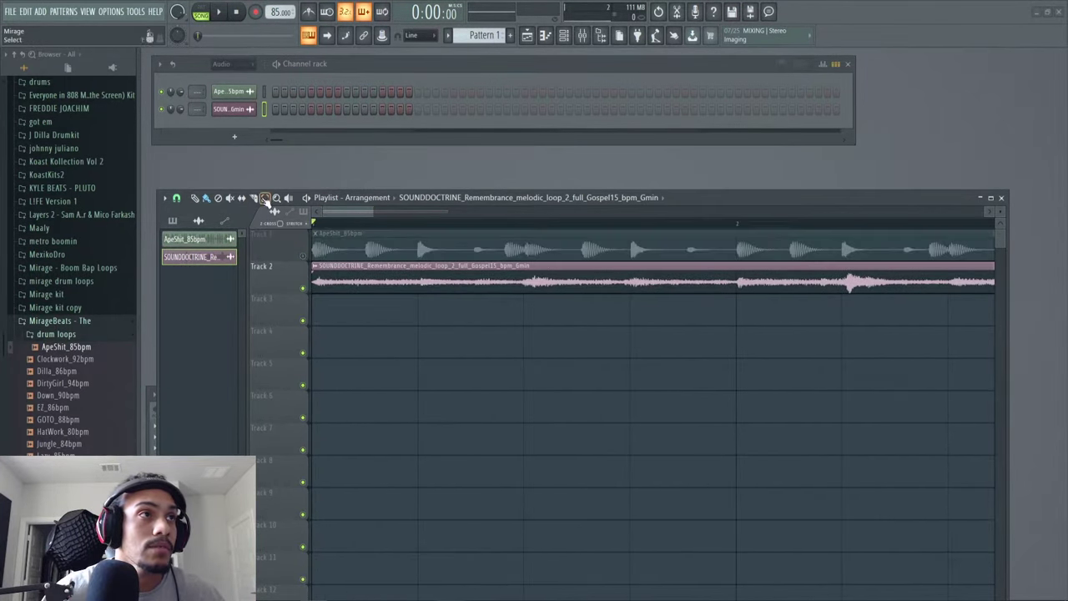
scroll(505, 289, "down", 4)
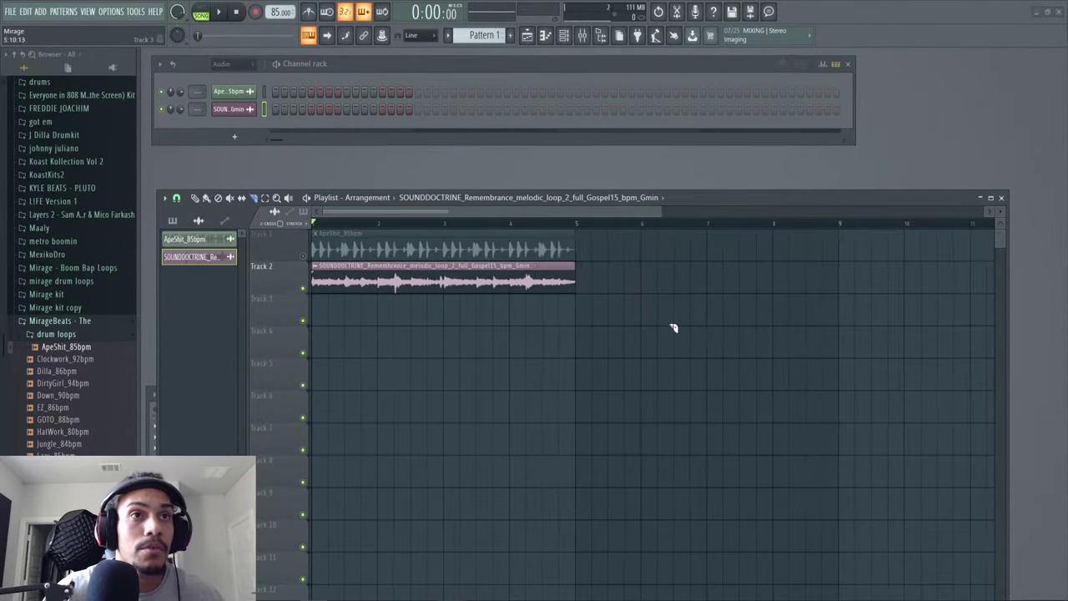
scroll(530, 275, "up", 3)
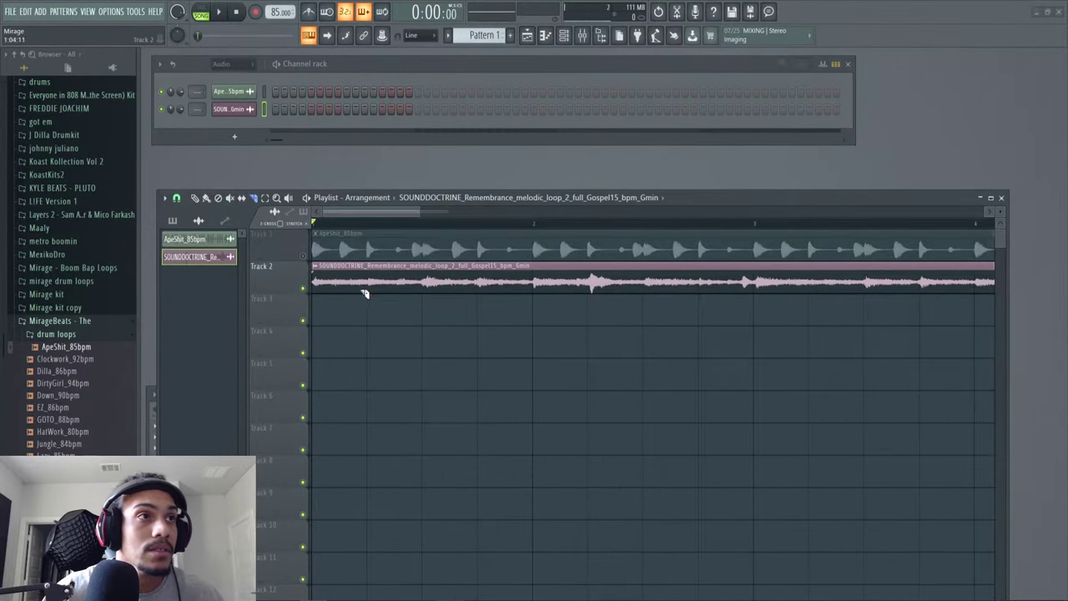
key("space")
key("space")
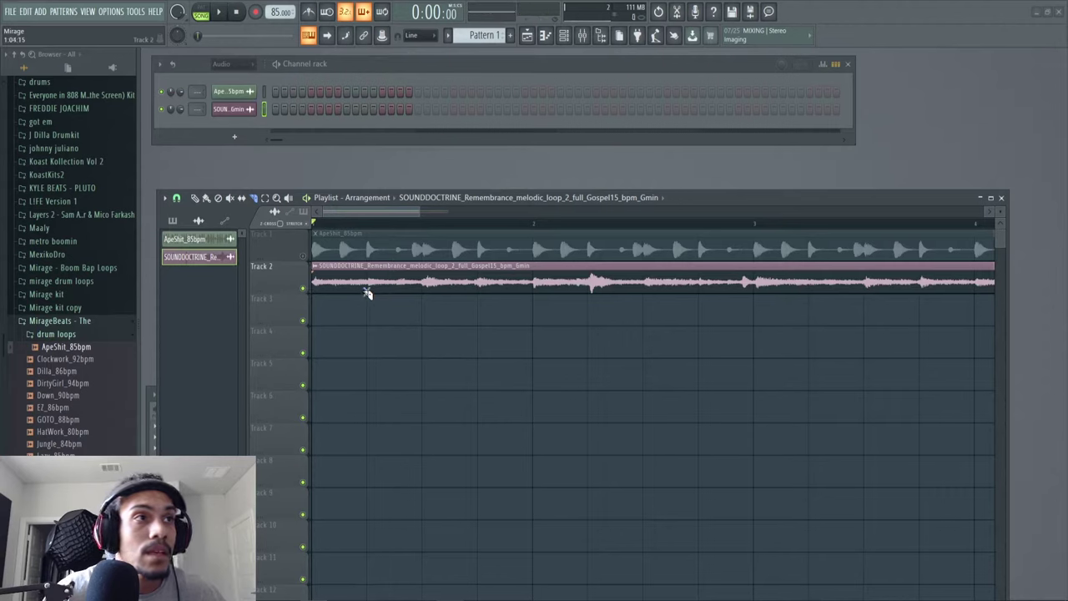
key("space")
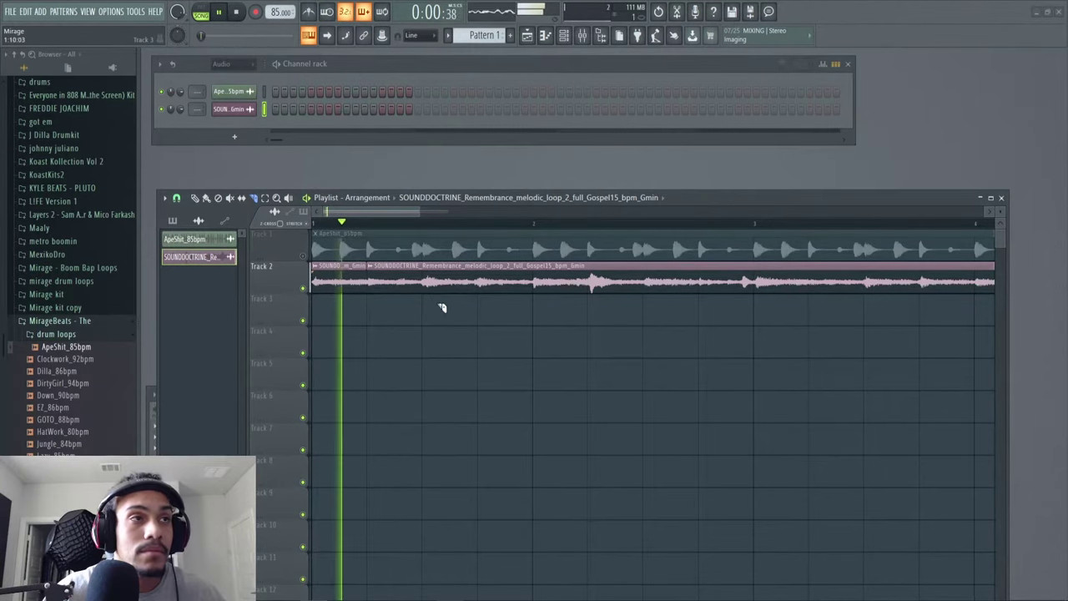
- Slice the melodic loop on Track 2 at beat 3 of bar 1 and at the start of bar 2
left_click_drag(425, 296, 425, 264)
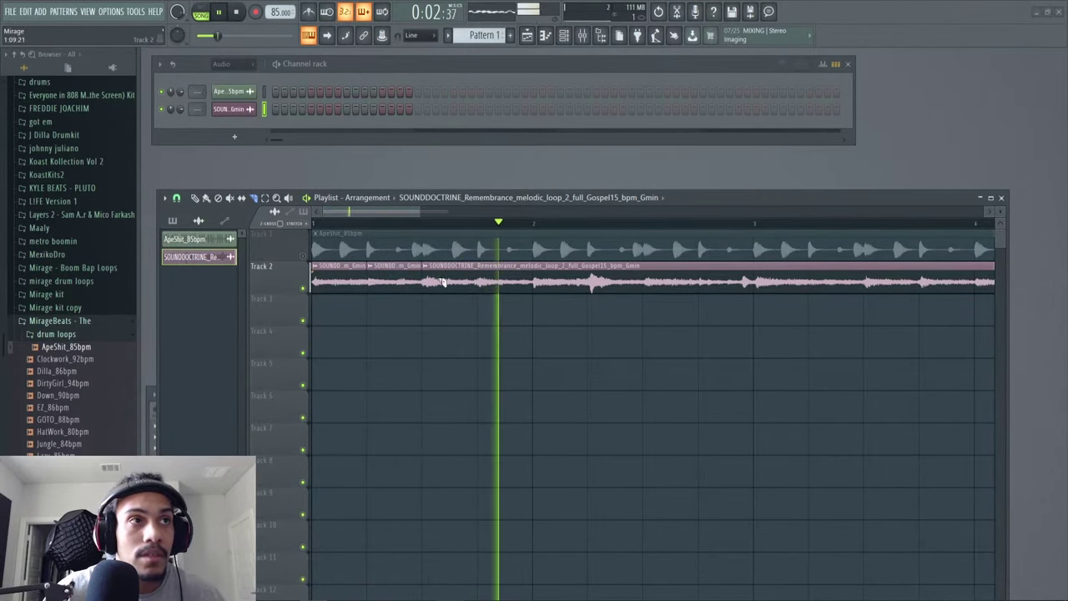
left_click_drag(534, 295, 534, 263)
left_click(532, 275)
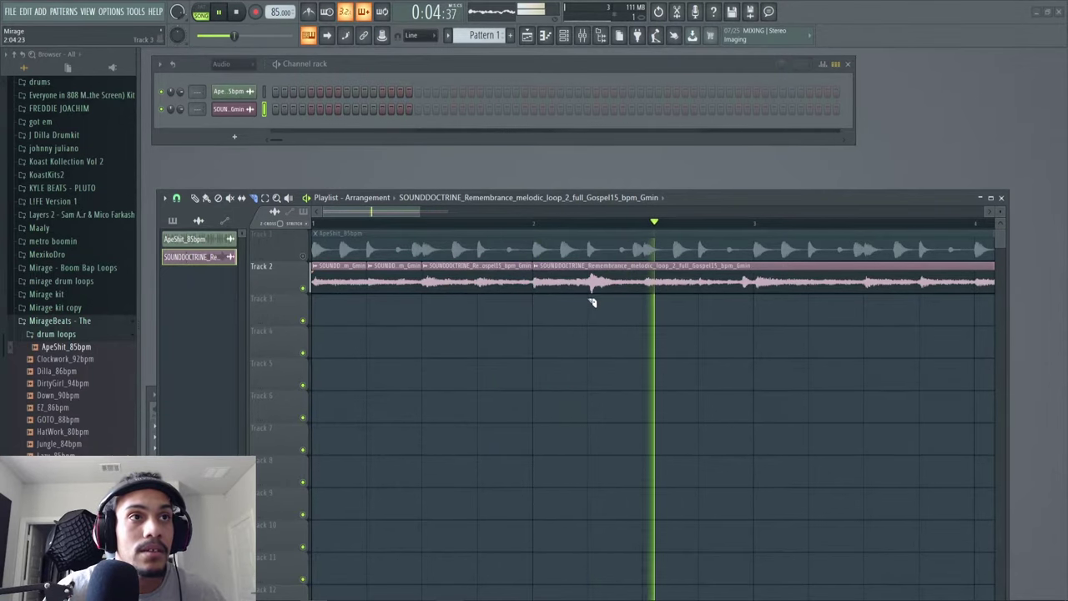
key("space")
- Slice the melodic loop on Track 2 at beats 2 and 4 of bar 2, using playback as a guide
left_click(590, 279)
scroll(686, 297, "up", 4)
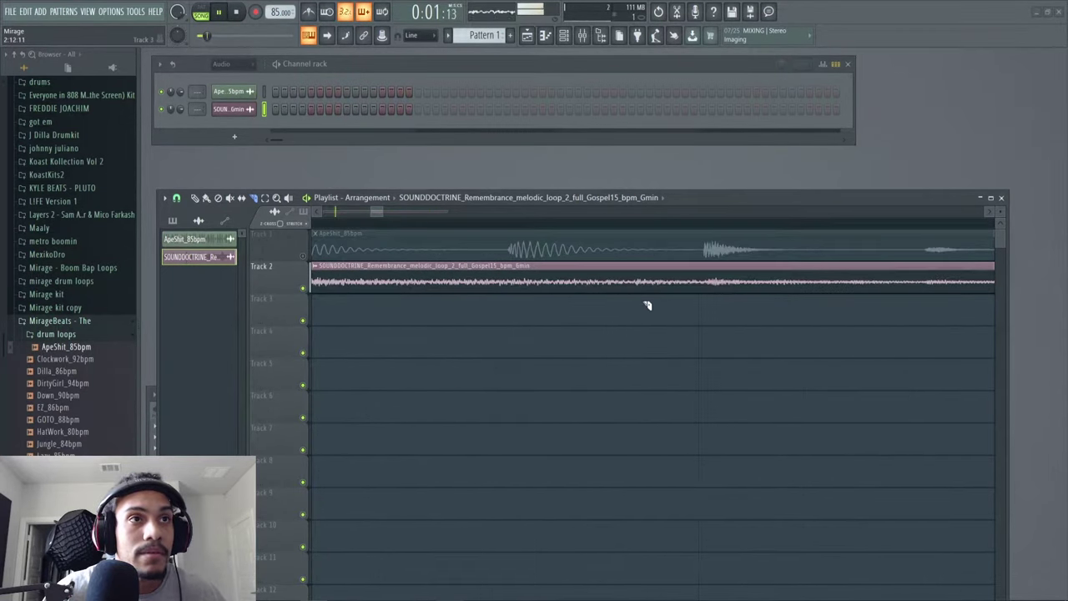
scroll(624, 304, "down", 4)
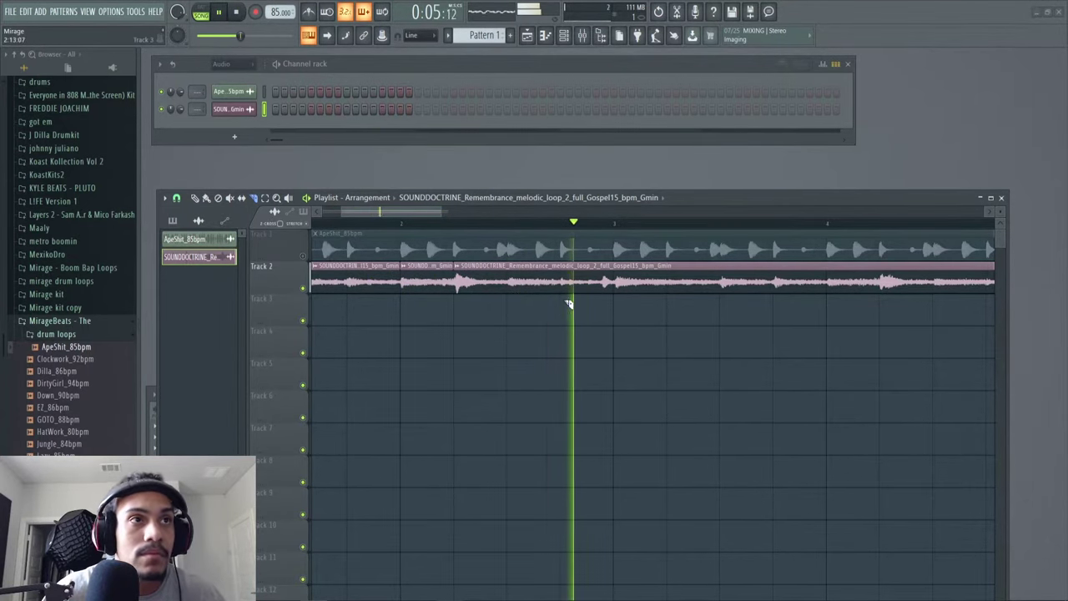
key("space")
left_click_drag(560, 295, 561, 265)
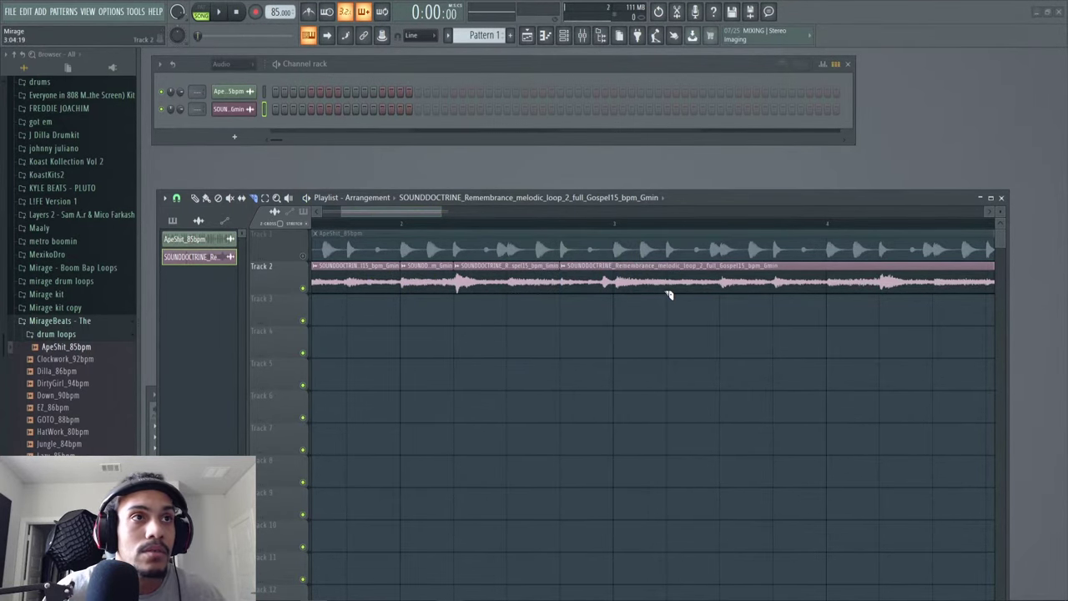
- Unmute Track 1 and play the drum loop together with the sliced melodic loop
left_click_drag(428, 212, 410, 214)
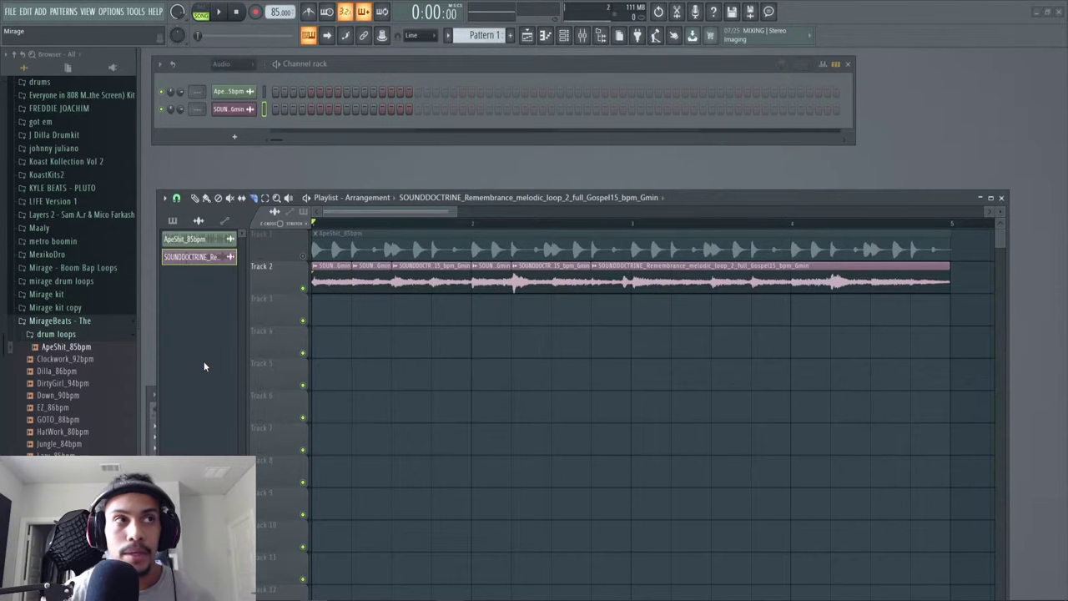
left_click(303, 257)
key("space")
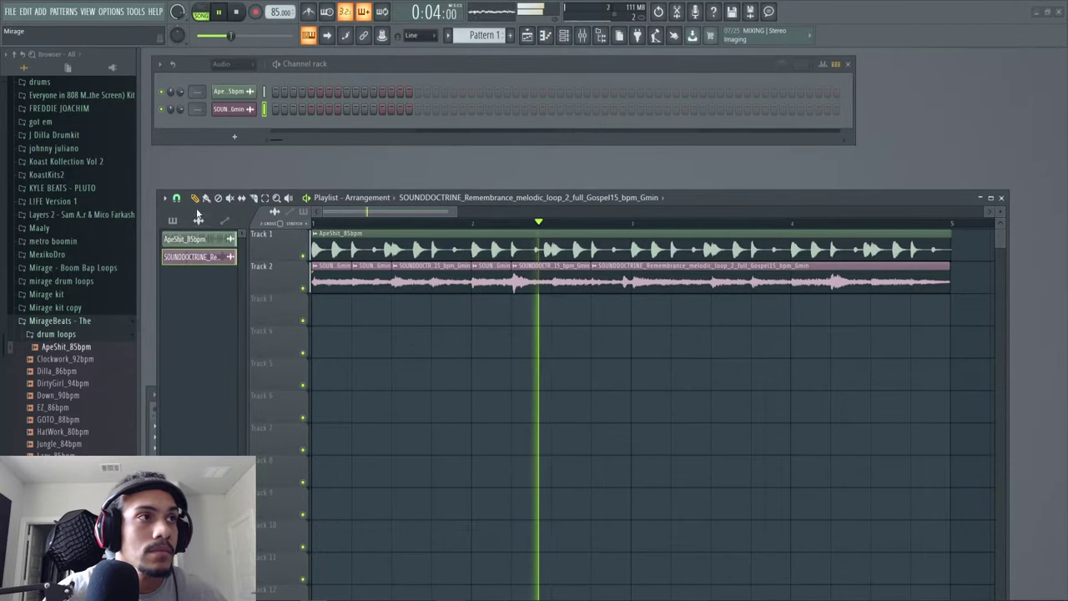
key("space")
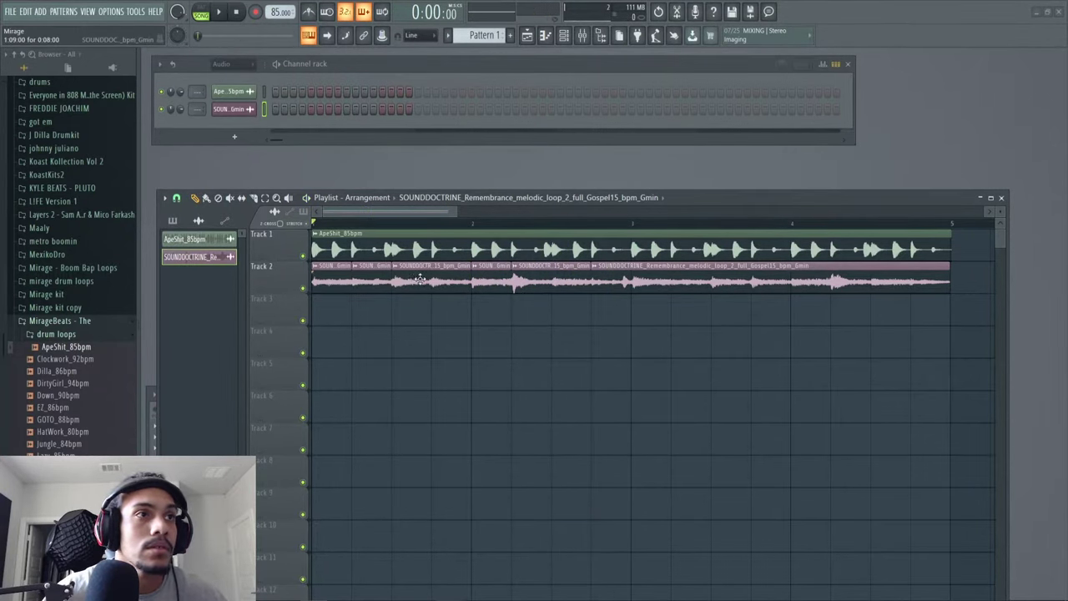
- Swap the second and third melodic slices, staggering the first four slices across Tracks 3 and 4, and play the arrangement
left_click_drag(489, 277, 490, 315)
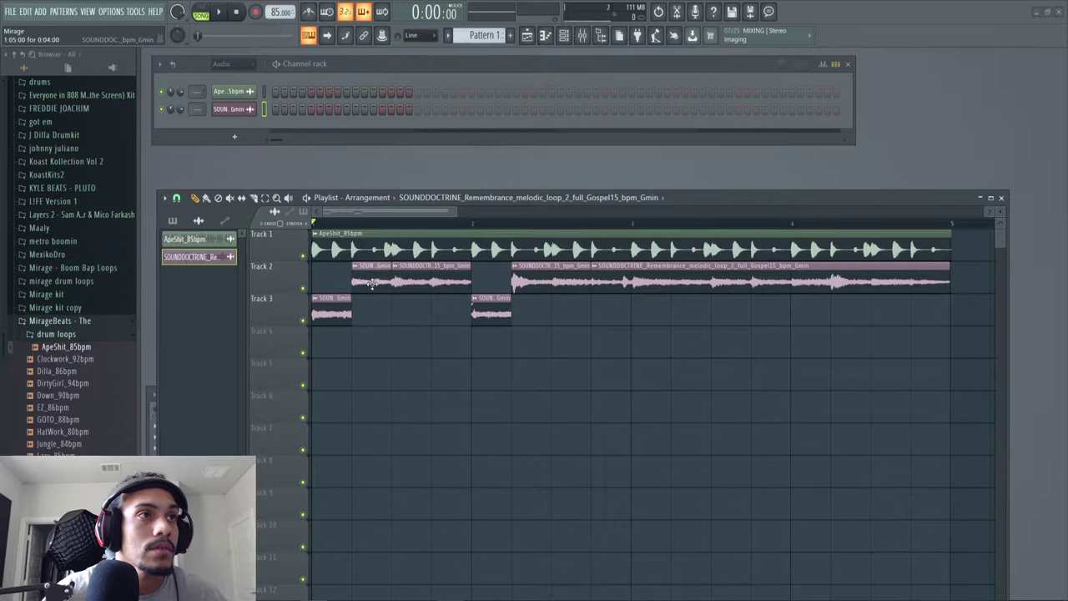
left_click_drag(372, 283, 570, 336)
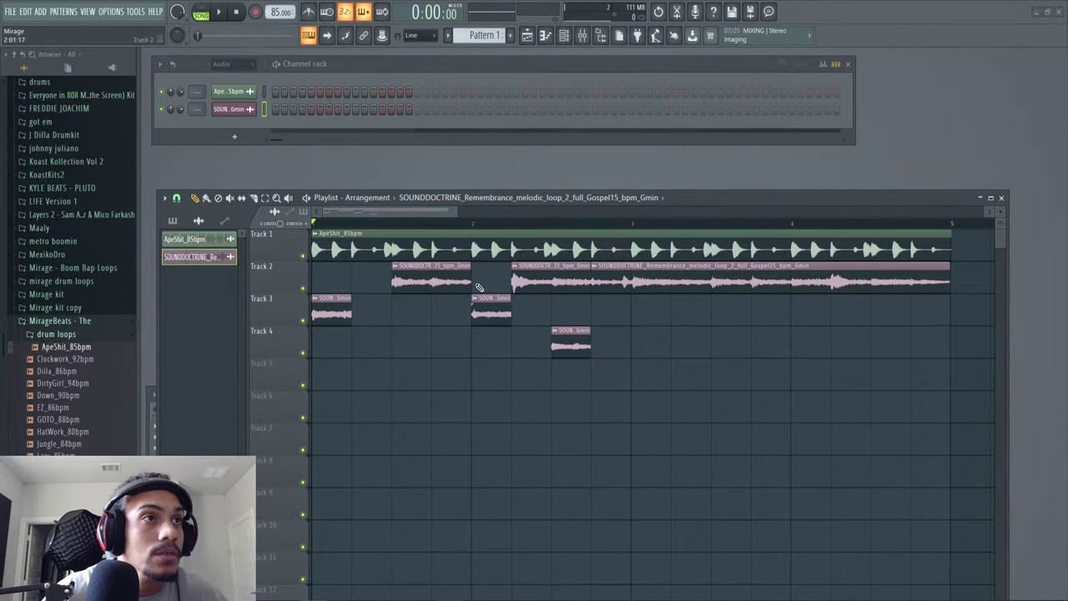
left_click_drag(416, 279, 390, 321)
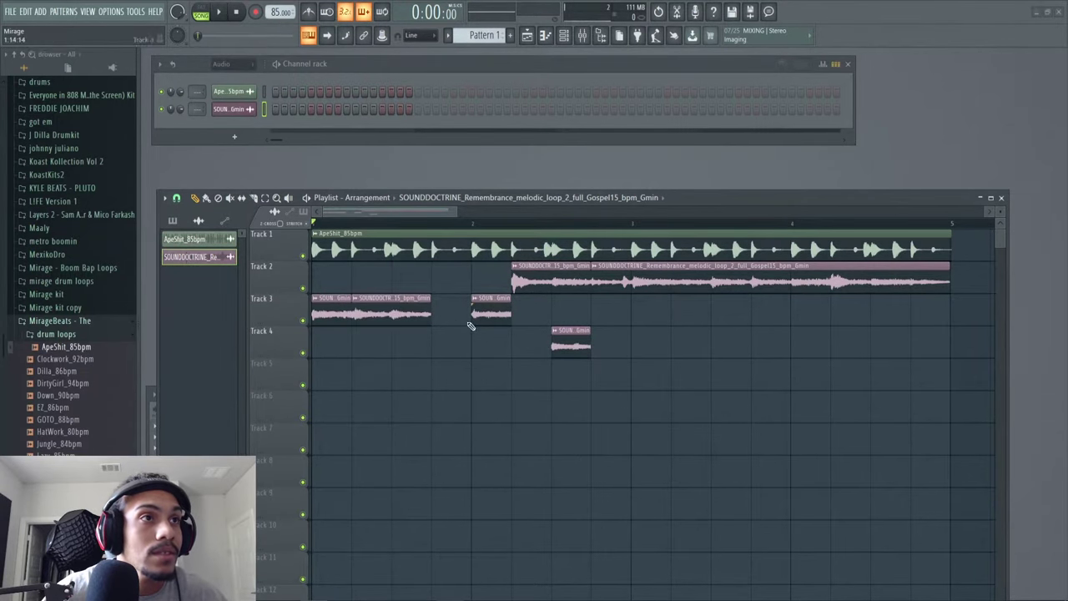
left_click_drag(570, 341, 450, 341)
key("space")
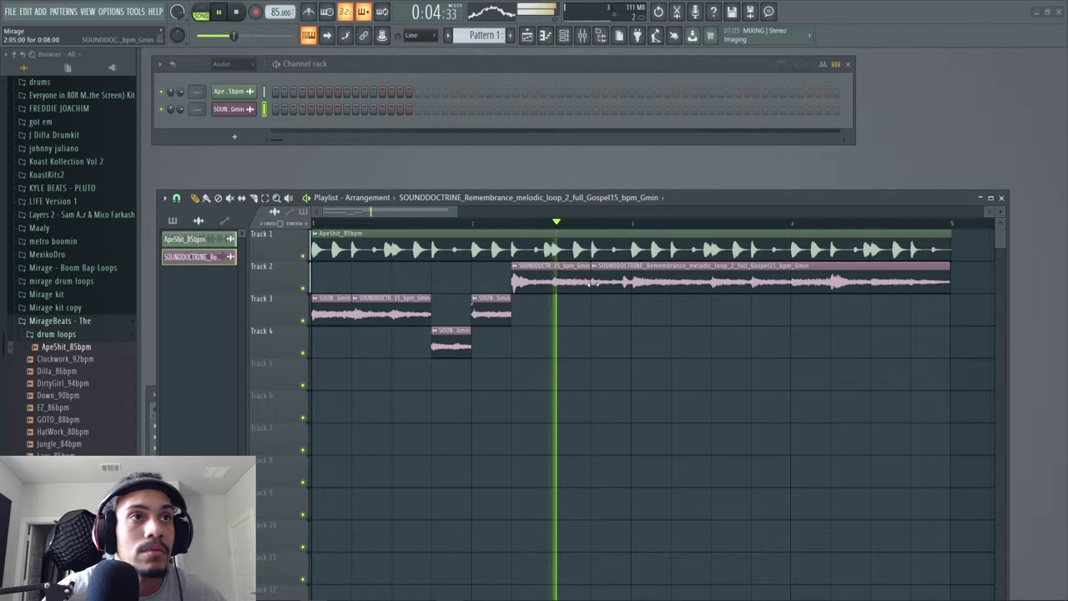
key("space")
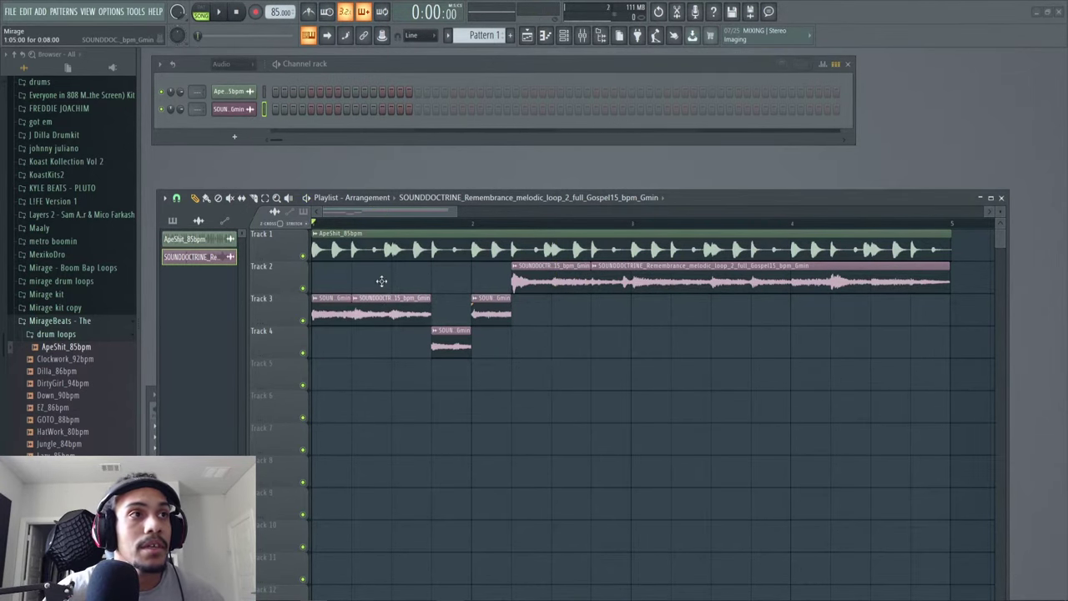
- Move the melodic slices from Tracks 3 and 4 up to Track 2, keeping their rearranged order
left_click_drag(384, 311, 384, 279)
left_click_drag(336, 312, 342, 271)
left_click_drag(460, 345, 494, 272)
- Set bars 1 and 2 as the playback selection and listen to the rearranged loop
key("space")
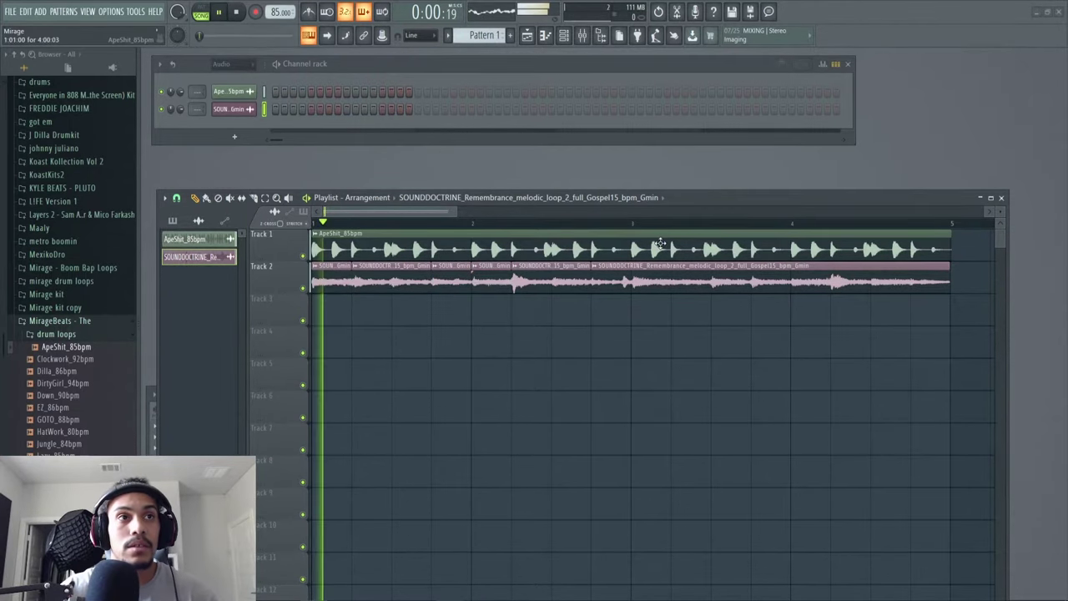
left_click_drag(634, 226, 312, 227)
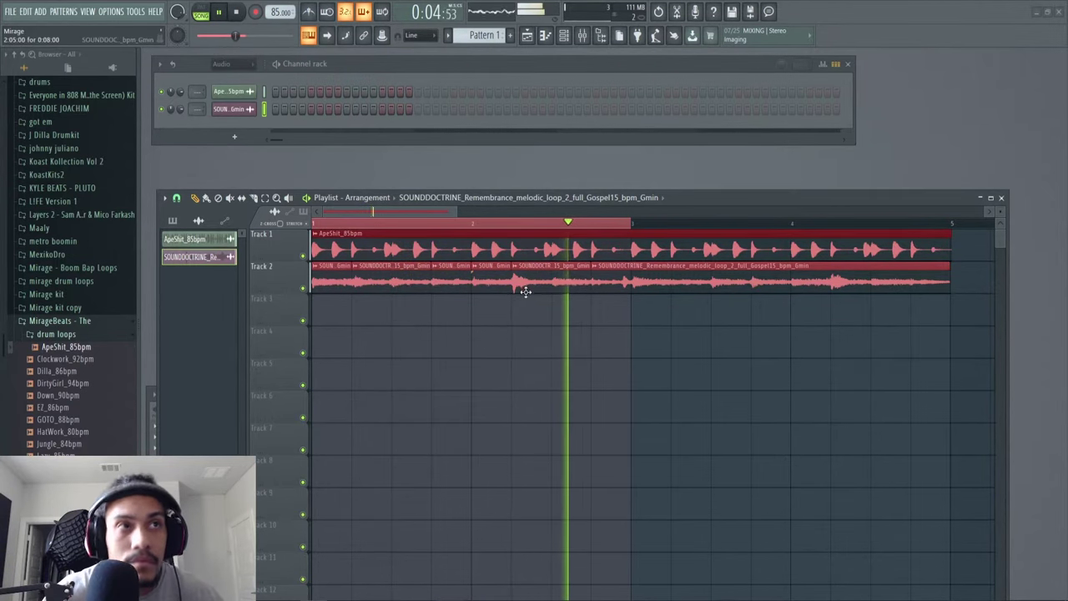
key("space")
- Open the melodic loop's channel settings, close the playlist, and try a pitch shift on the sample during playback
left_click(246, 109)
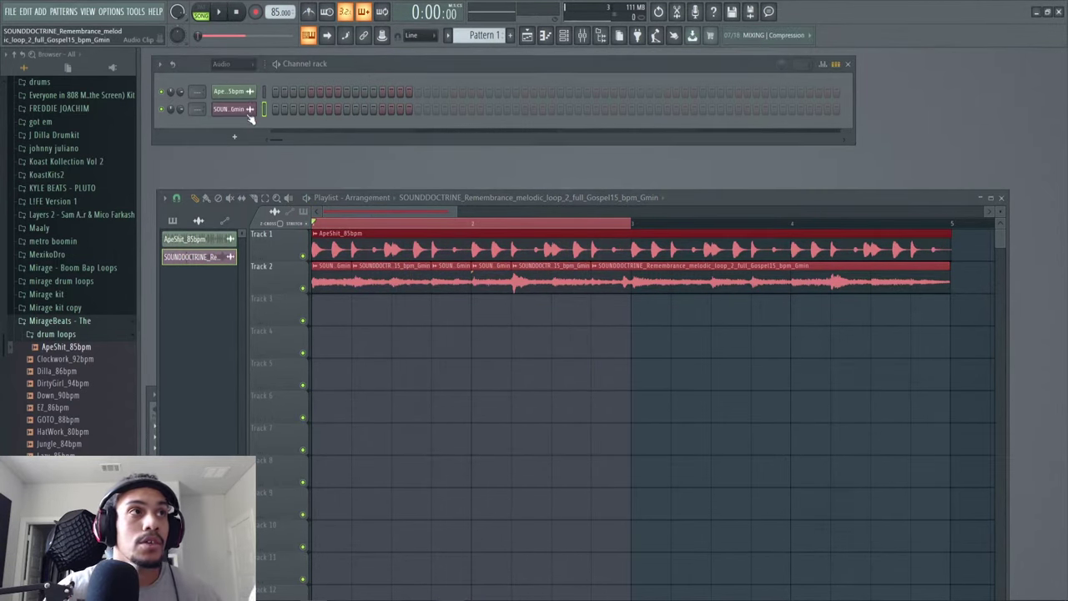
left_click(1001, 198)
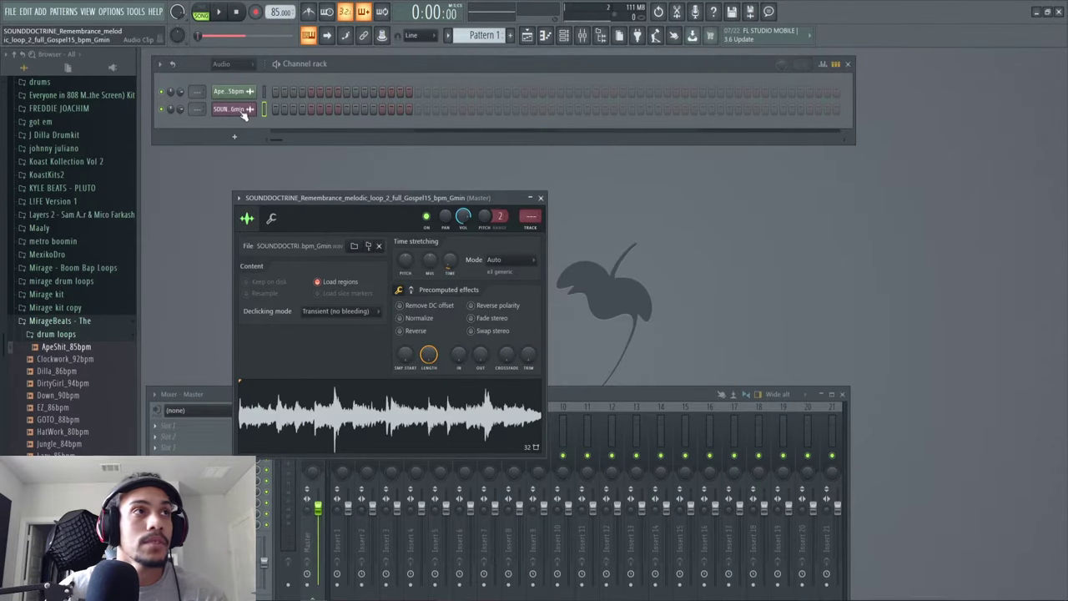
key("space")
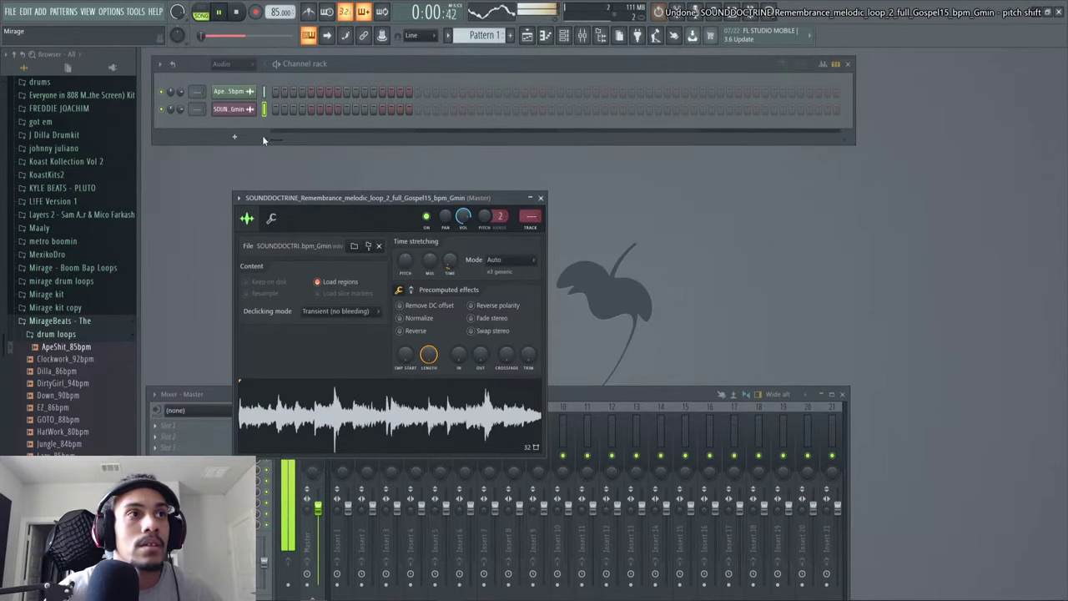
key("space")
- Load SOUNDDOCTRINE_Remembrance_melodic_loop_5_full_Gospel15_bpm_Fmaj into a new Slicex channel and play the sample
left_click(234, 136)
left_click(238, 212)
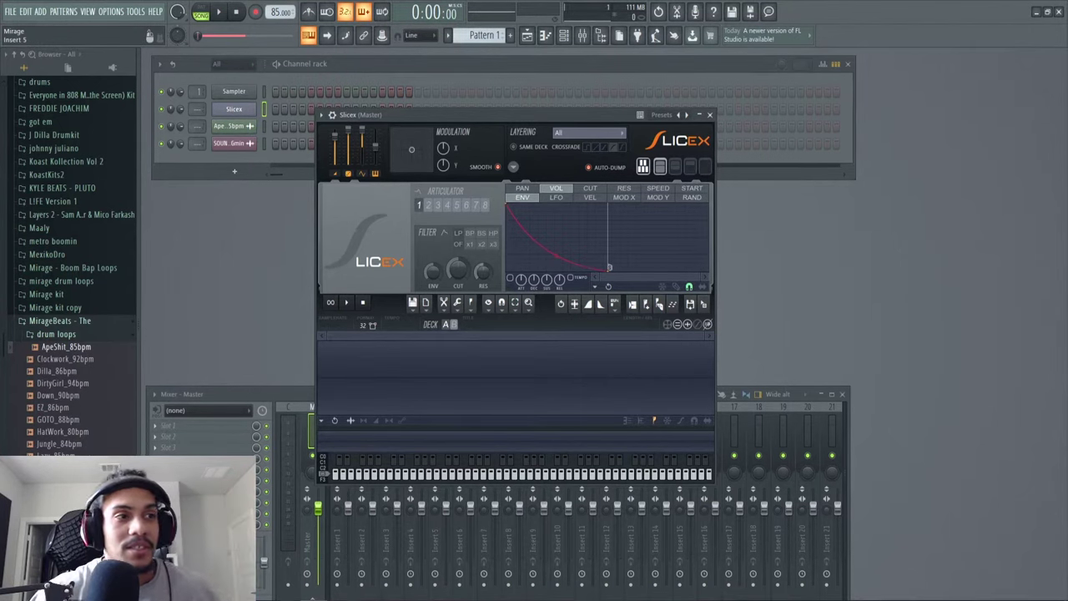
key("F6")
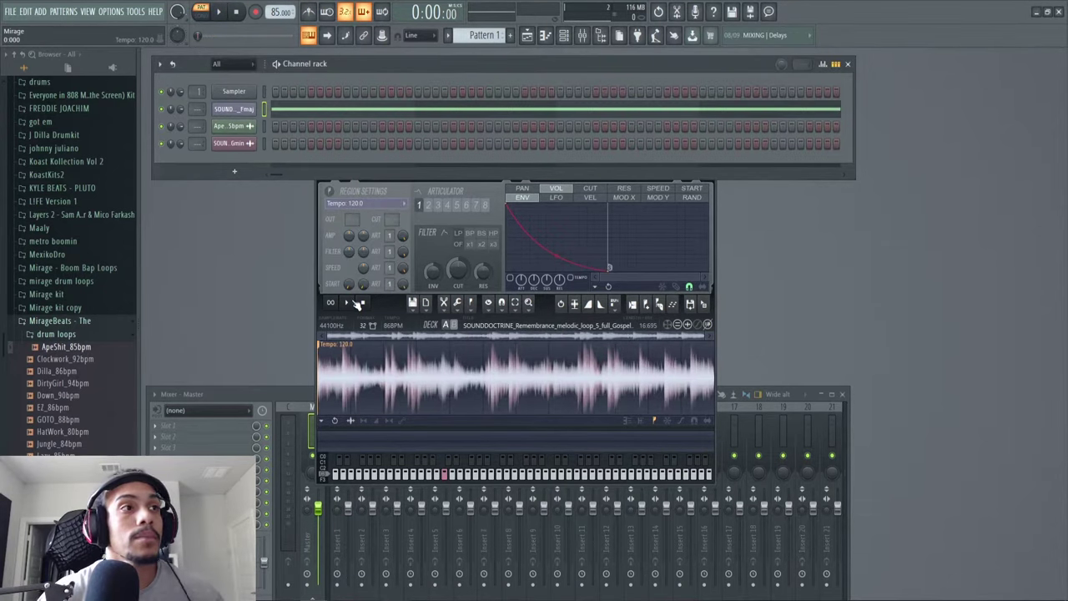
left_click(347, 303)
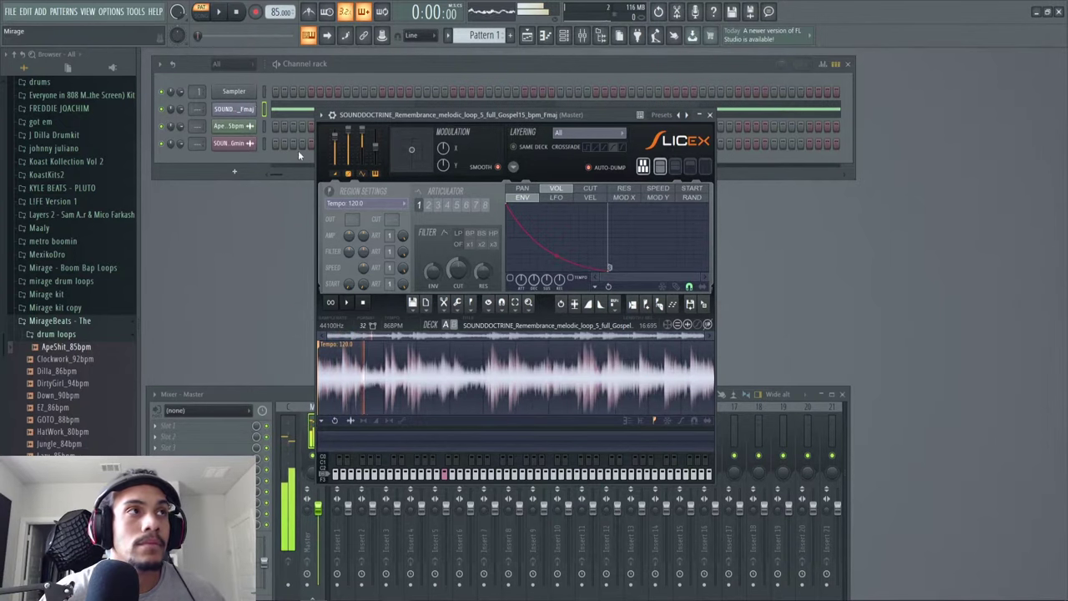
left_click(180, 109)
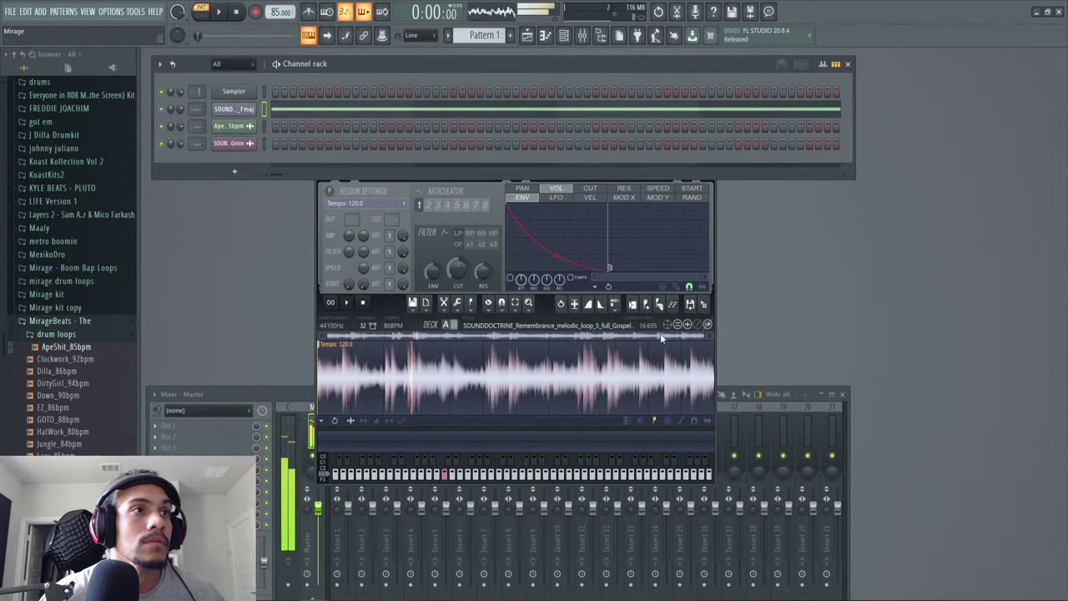
- Inspect the Slicex waveform from start to end and play it to locate the transients for slicing
left_click_drag(700, 335, 550, 336)
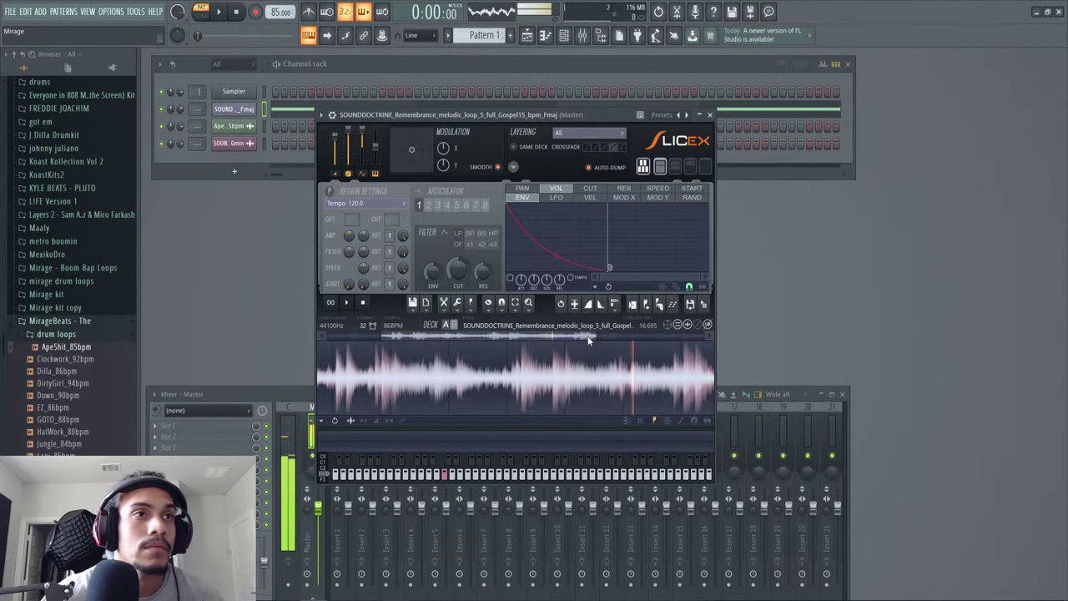
left_click_drag(588, 340, 704, 337)
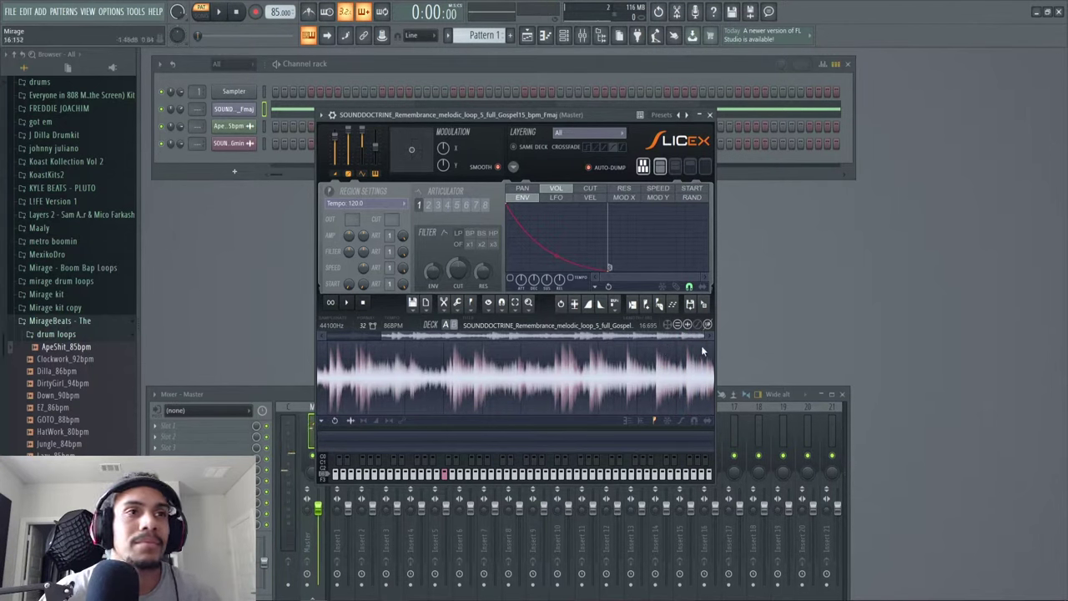
left_click_drag(705, 341, 402, 337)
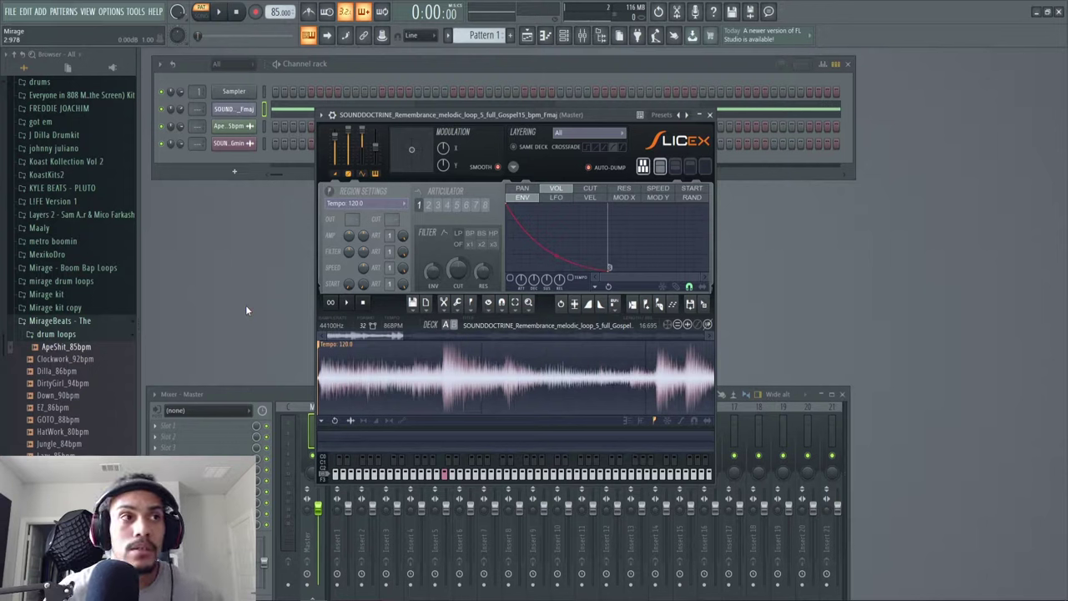
left_click_drag(402, 336, 616, 340)
left_click(574, 337)
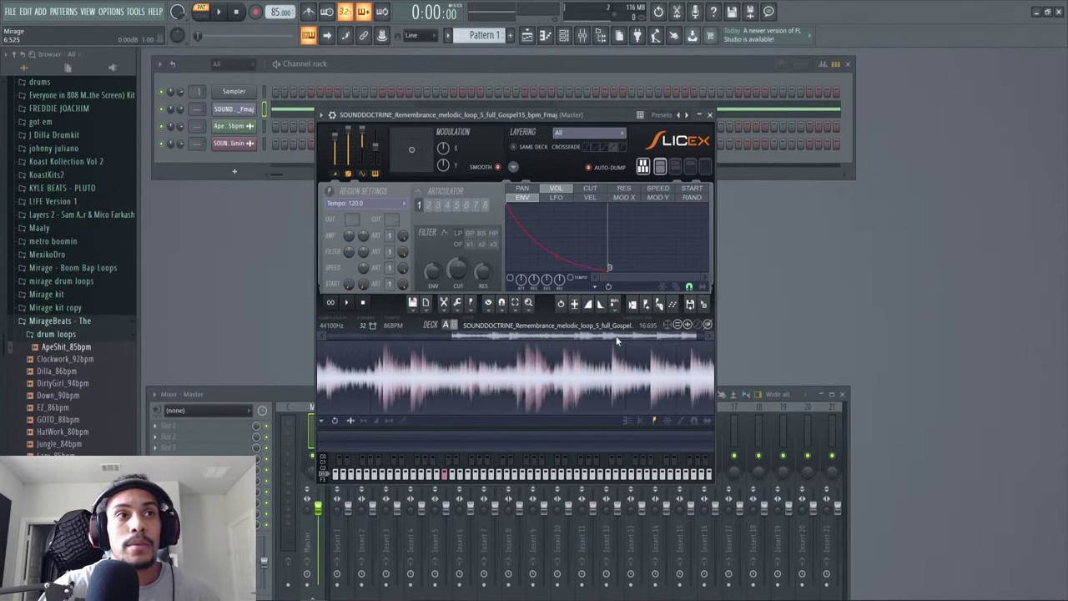
scroll(661, 338, "down", 3)
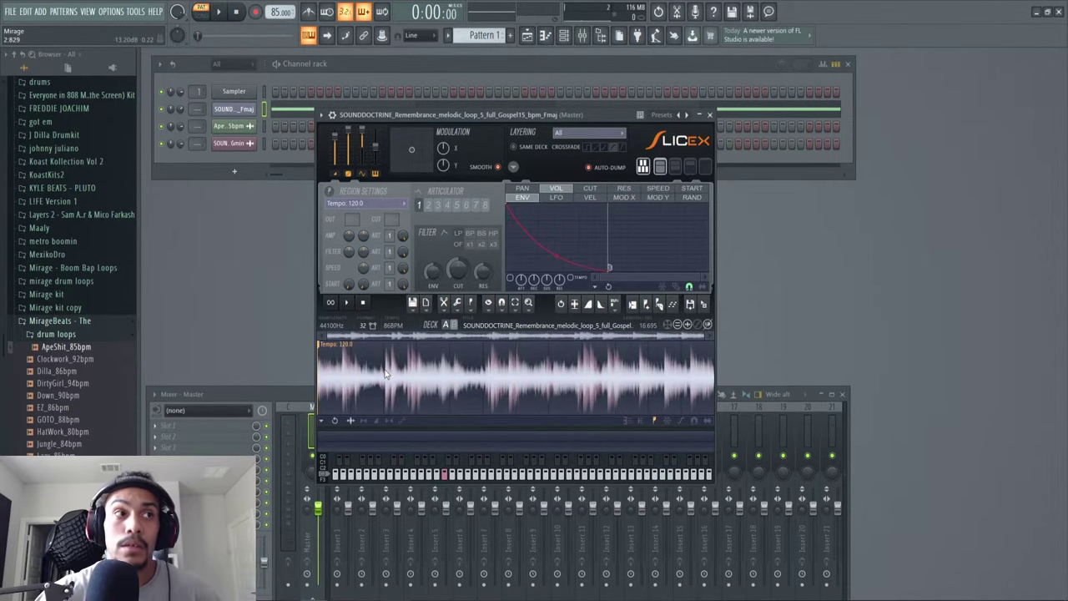
left_click(342, 347)
scroll(353, 341, "up", 3)
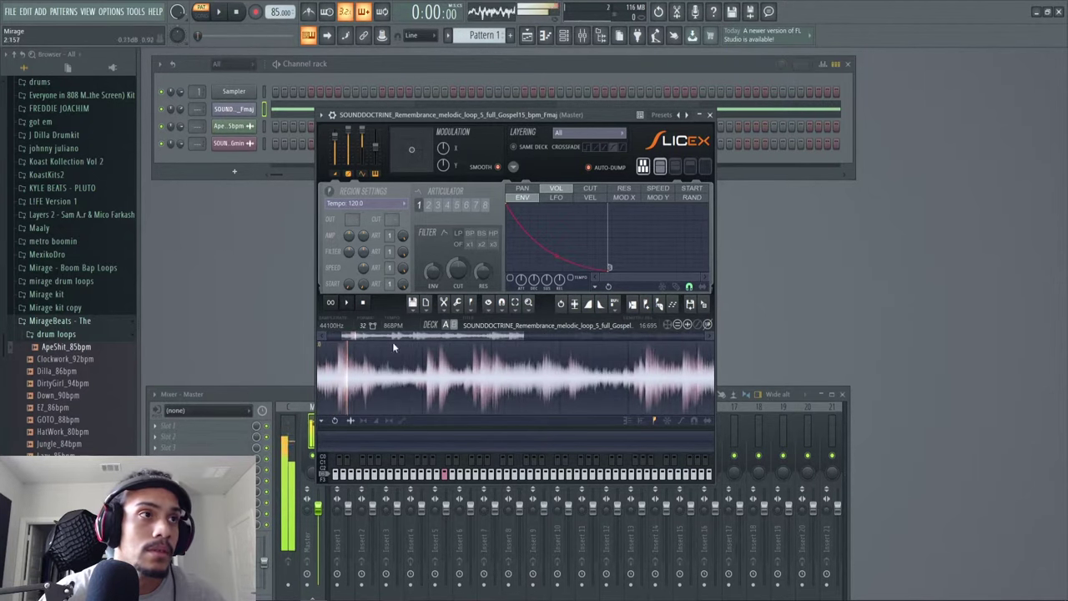
left_click_drag(410, 336, 386, 337)
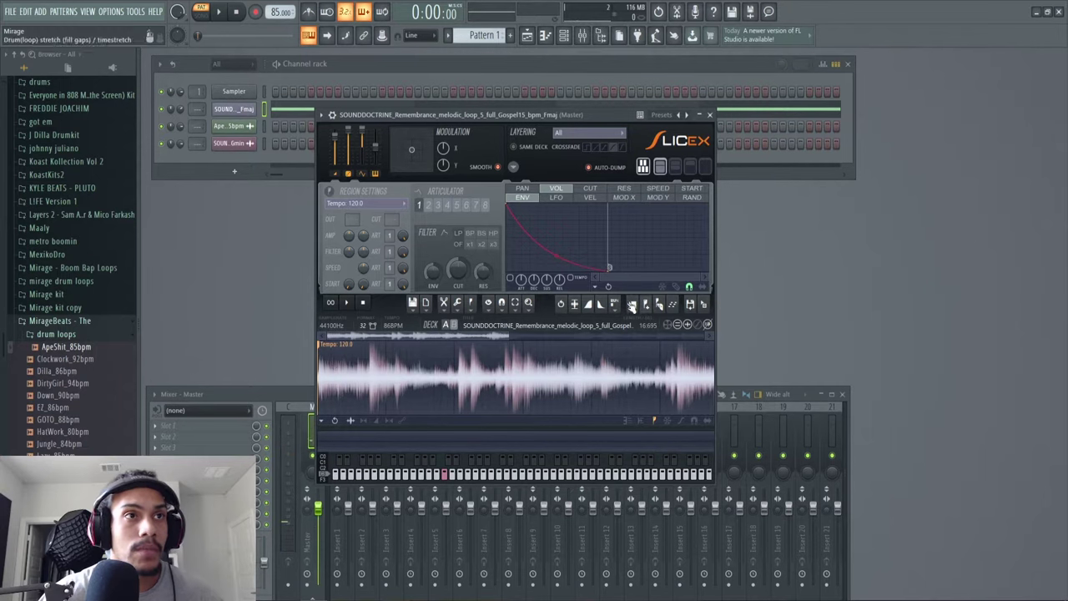
- Try moving the starting Tempo: 120.0 marker onto the first strong transient and audition the region on C5
scroll(334, 349, "up", 1)
left_click_drag(332, 349, 406, 357)
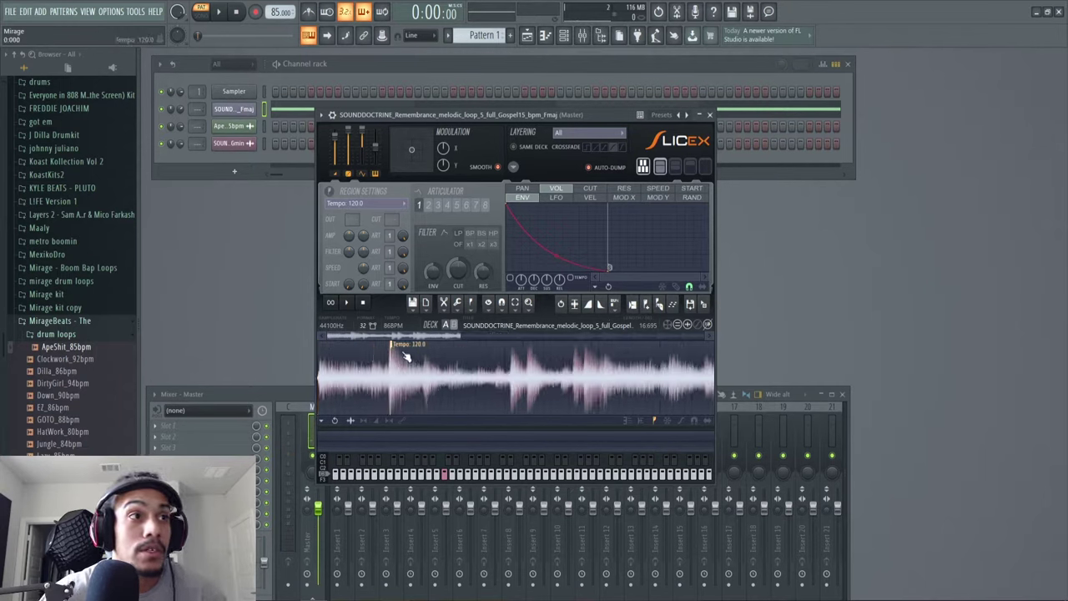
left_click(404, 357)
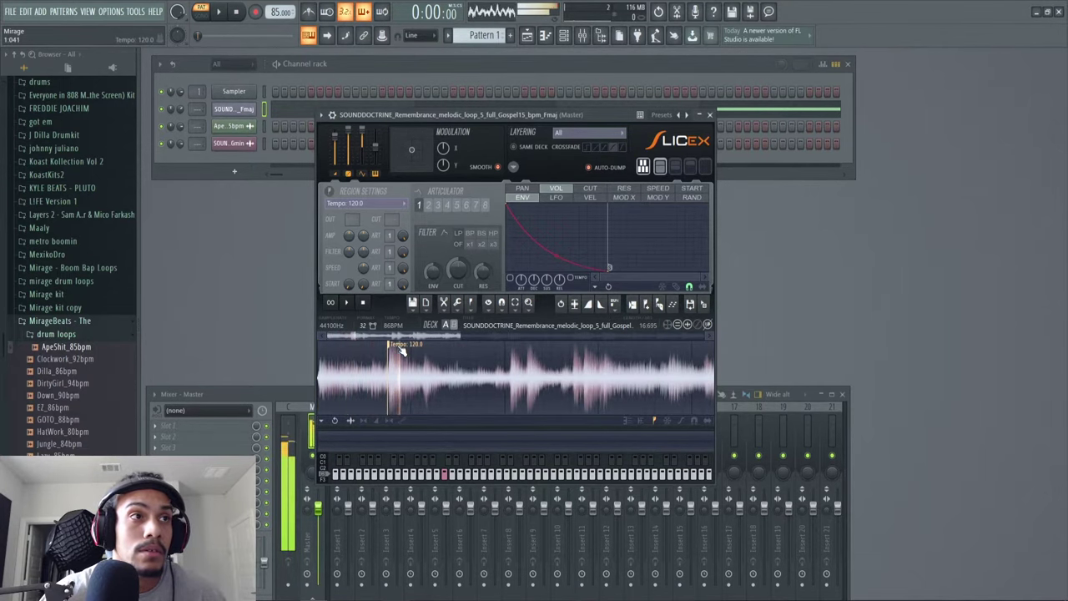
left_click(446, 477)
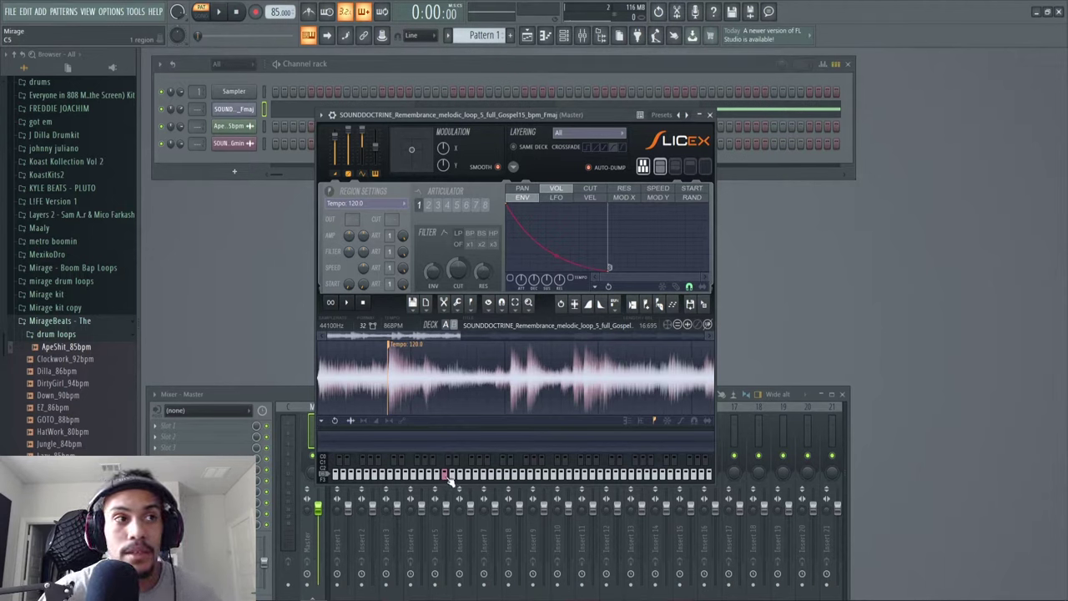
- Add slice markers to the sample at the transients at about 1.58 s and 2.66 s
left_click(448, 477)
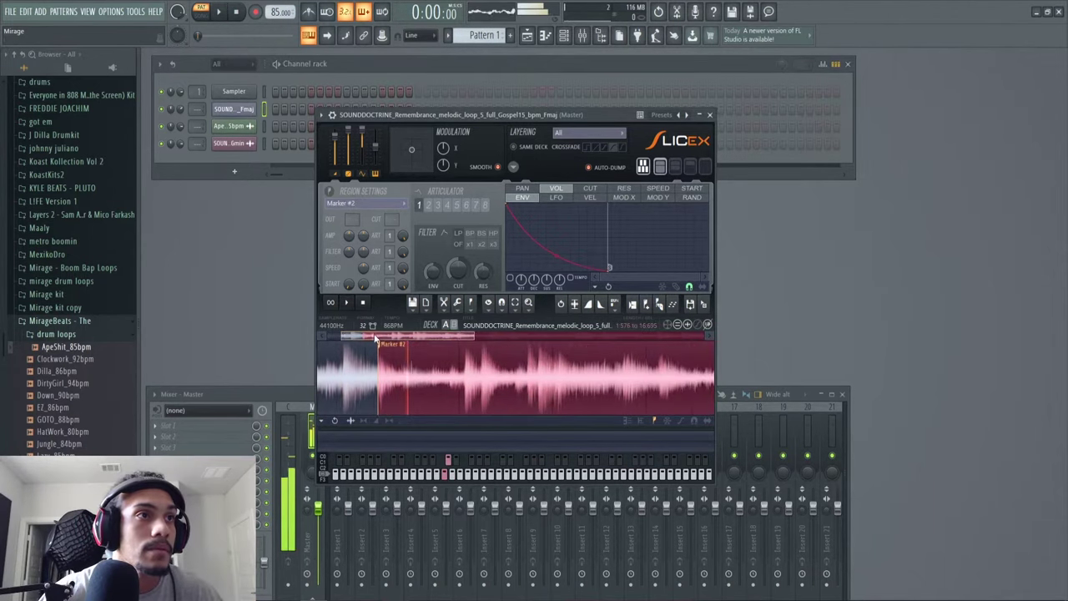
left_click(479, 349)
left_click_drag(459, 335, 546, 335)
left_click_drag(425, 376, 482, 375)
left_click(655, 304)
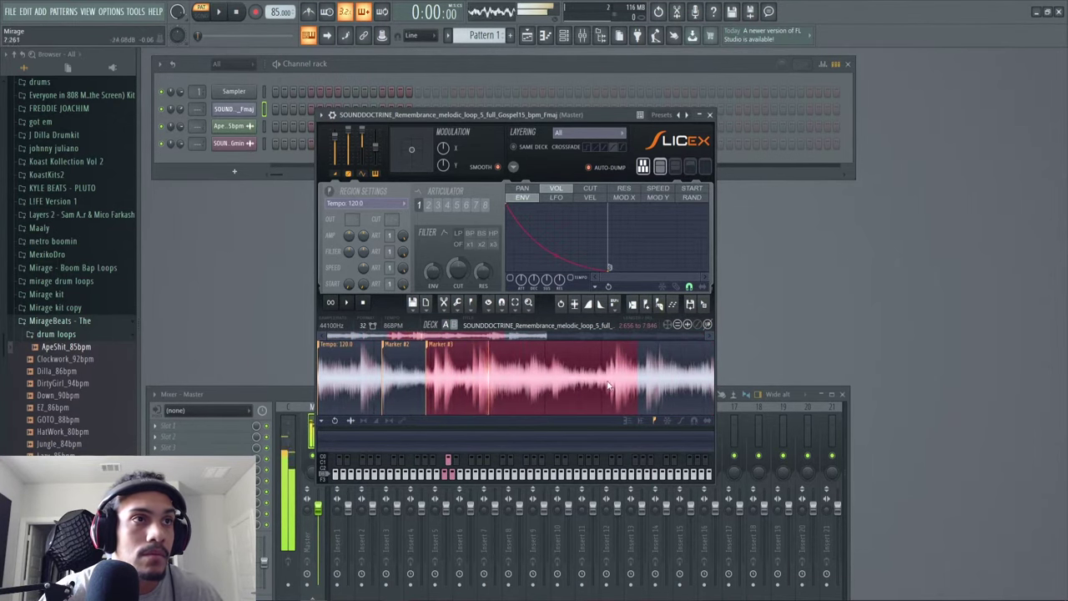
- Locate the next transient during playback and add a slice marker at about 4.26 s
left_click(521, 354)
scroll(517, 358, "up", 5)
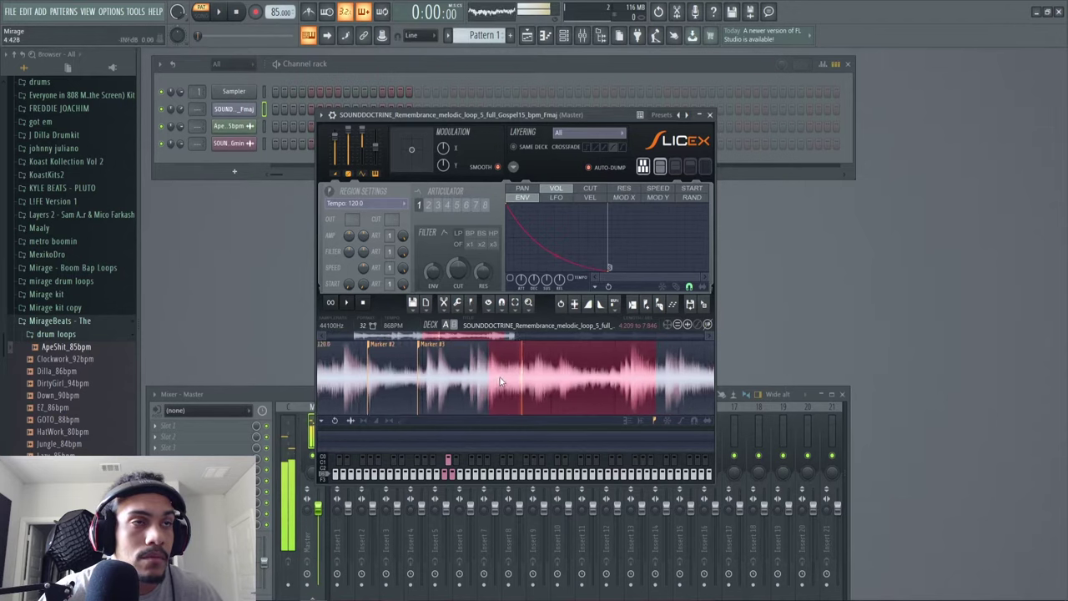
left_click(491, 384)
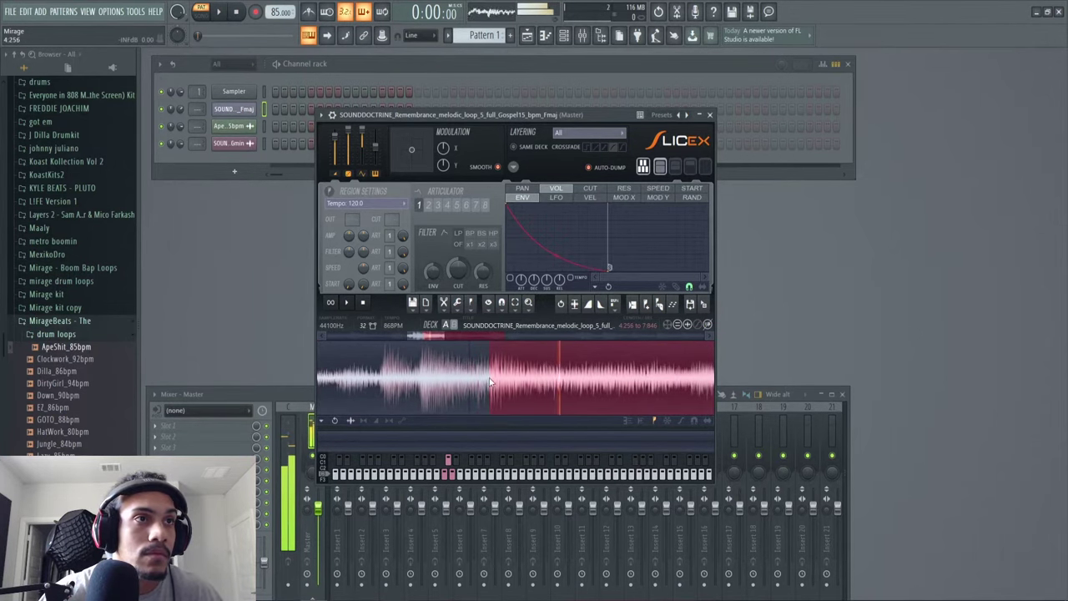
left_click_drag(434, 340, 492, 338)
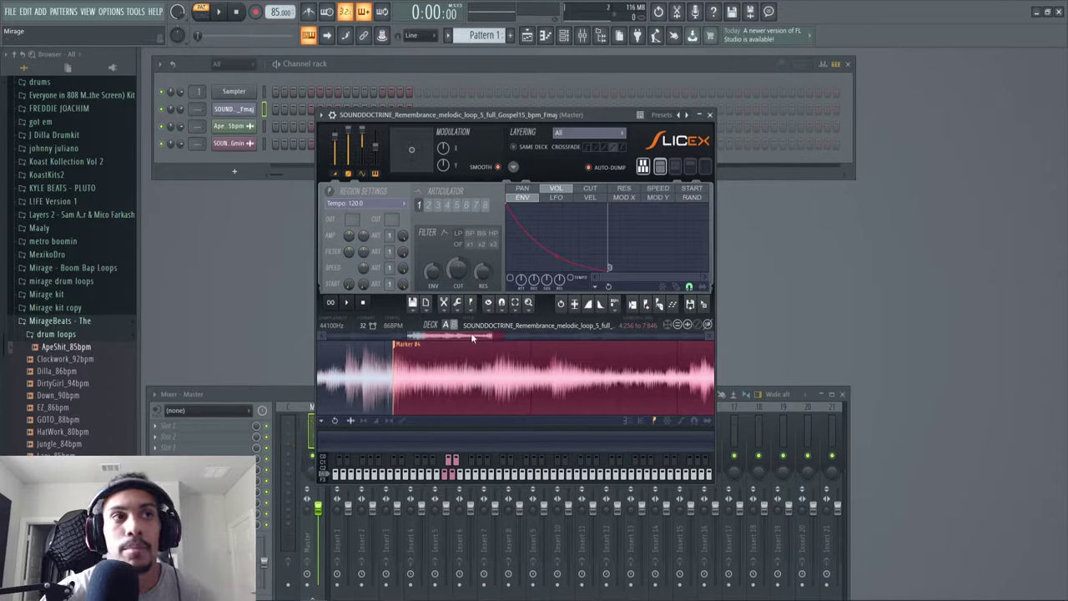
- Play on from the fourth marker and add another slice marker at about 5.75 s
left_click(461, 341)
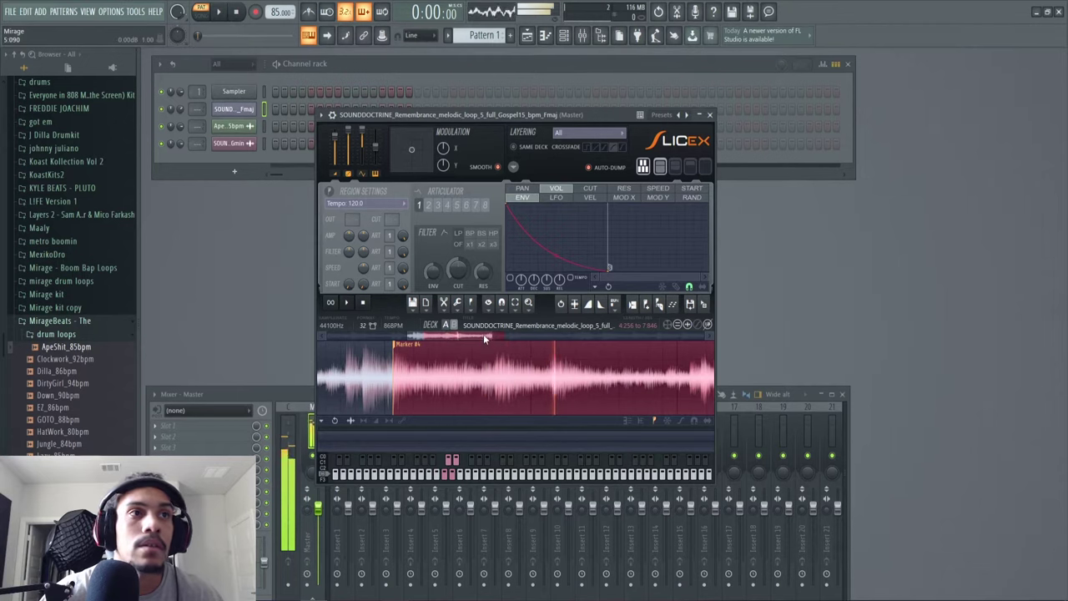
left_click_drag(483, 334, 490, 334)
left_click(513, 369)
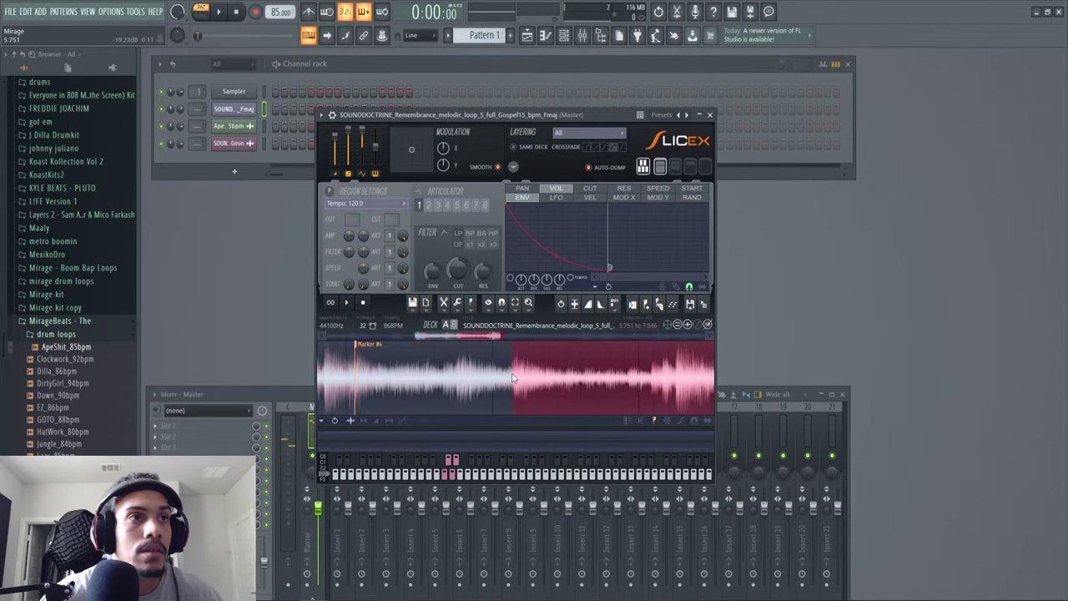
left_click(655, 305)
- Add slice markers at the remaining transients, from about 7.50 s through about 15.68 s
left_click_drag(487, 337, 525, 337)
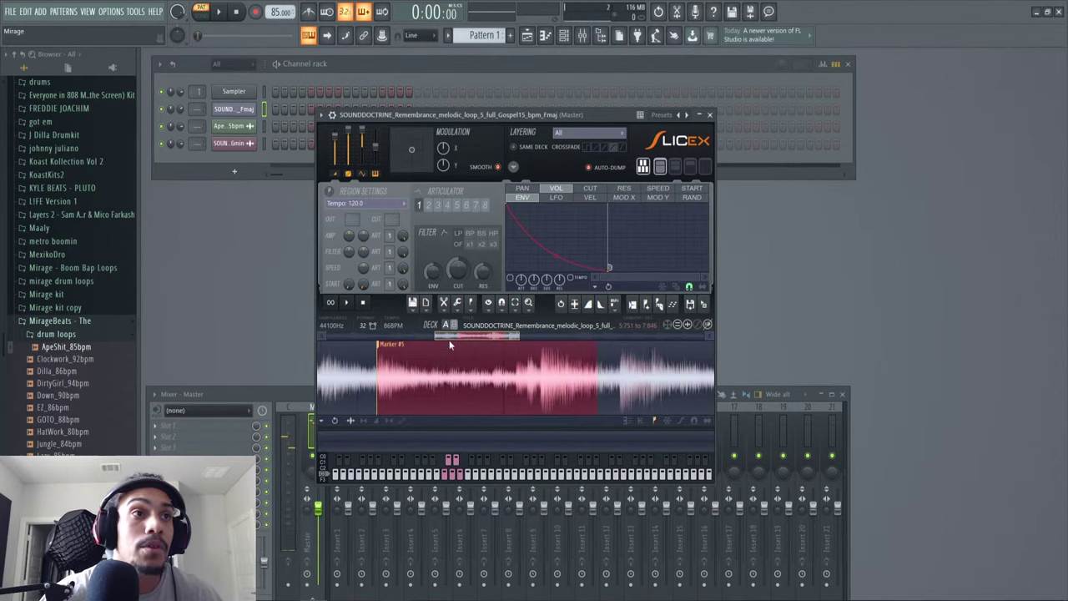
scroll(413, 380, "up", 5)
scroll(468, 343, "down", 5)
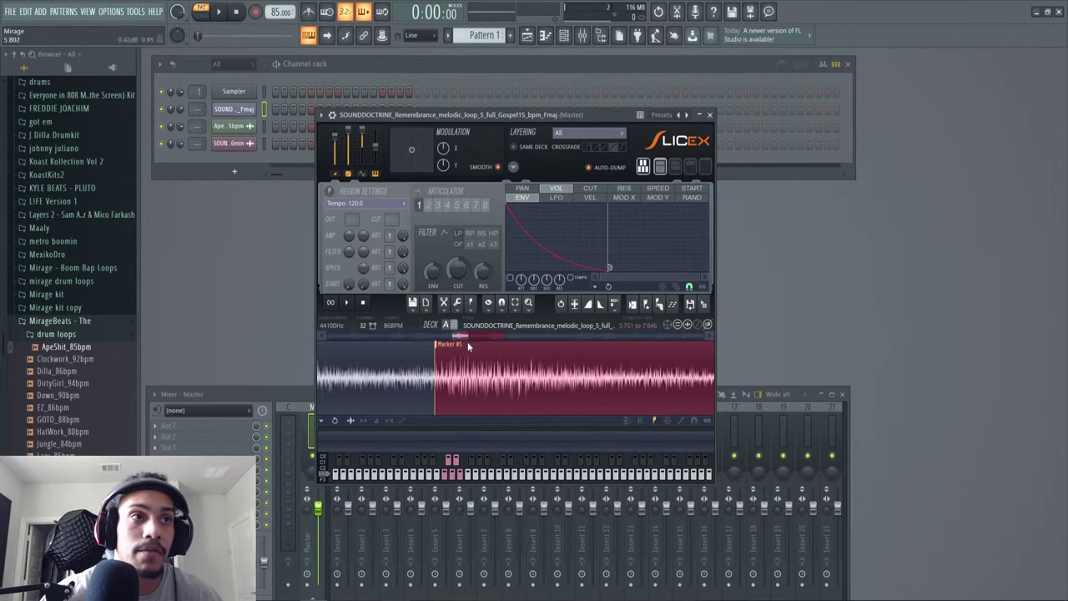
scroll(486, 400, "down", 1)
mouse_move(479, 336)
left_mouse_down()
mouse_move(520, 337)
mouse_move(486, 337)
left_mouse_up()
scroll(428, 397, "up", 3)
scroll(427, 397, "down", 5)
left_click(472, 381)
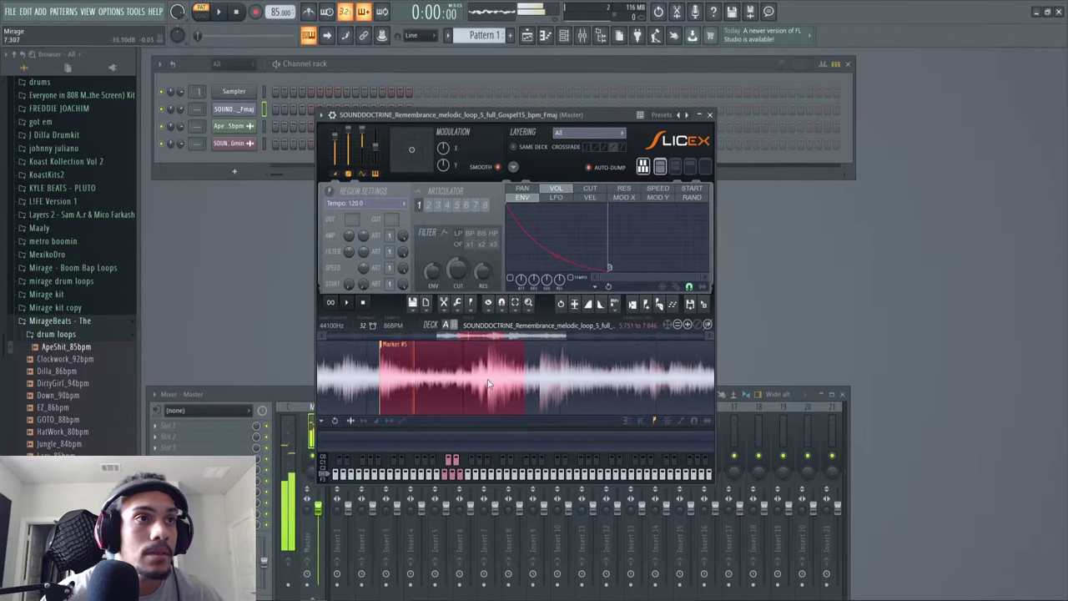
scroll(484, 391, "up", 4)
left_click(493, 380)
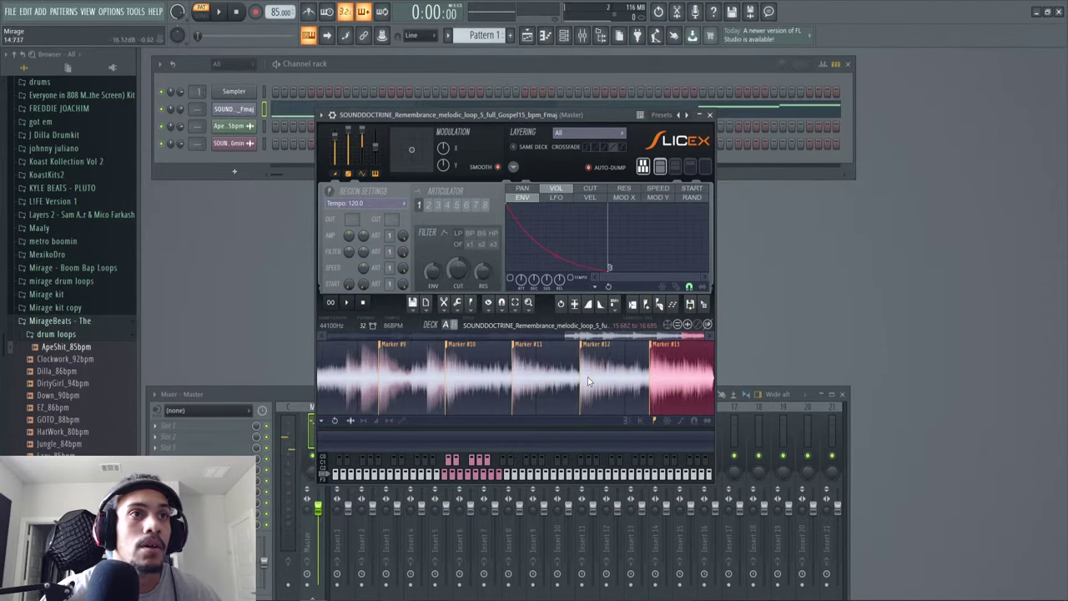
- Close Slicex and delete the automatically dumped notes from its channel in Pattern 1
scroll(589, 381, "down", 4)
left_click(709, 116)
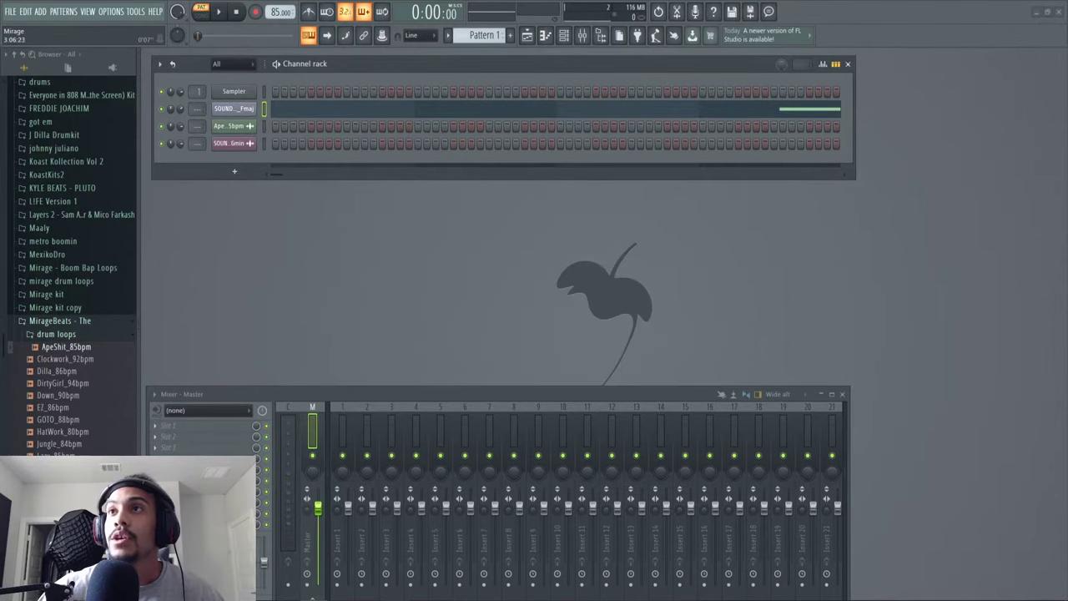
key("Delete")
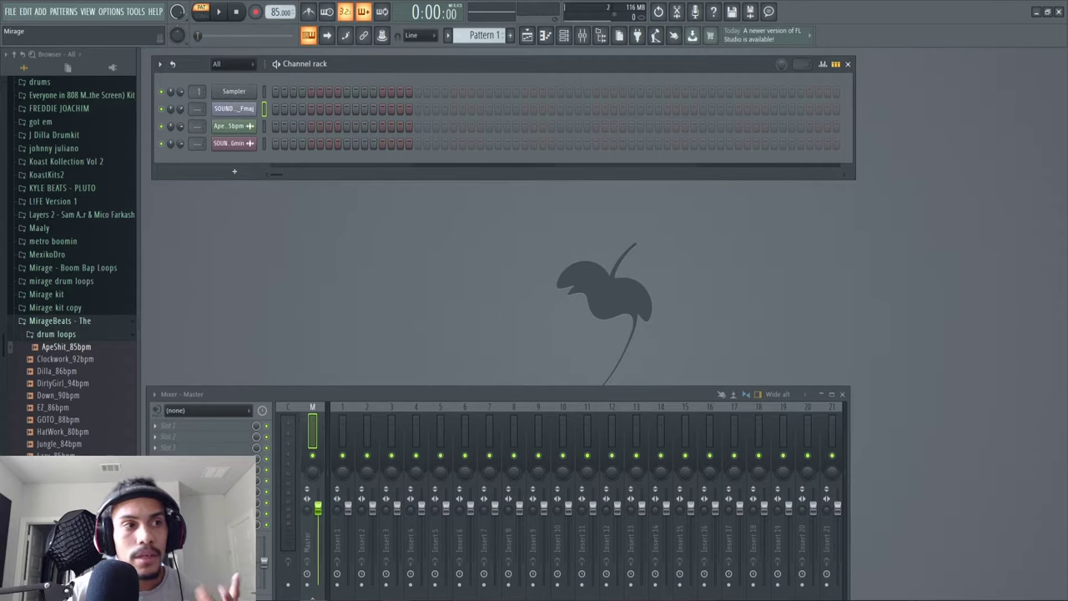
- Extend the drum loop to the end of bar 4 in the playlist and slightly lower the Slicex master pitch slider
left_click(534, 38)
left_click_drag(635, 230, 957, 225)
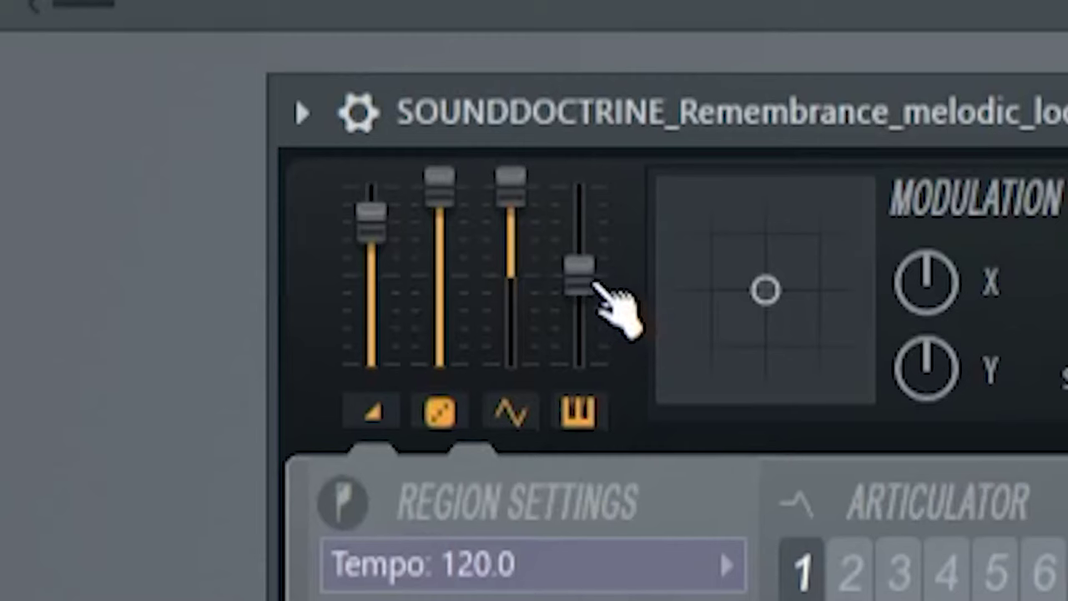
left_click_drag(579, 275, 579, 299)
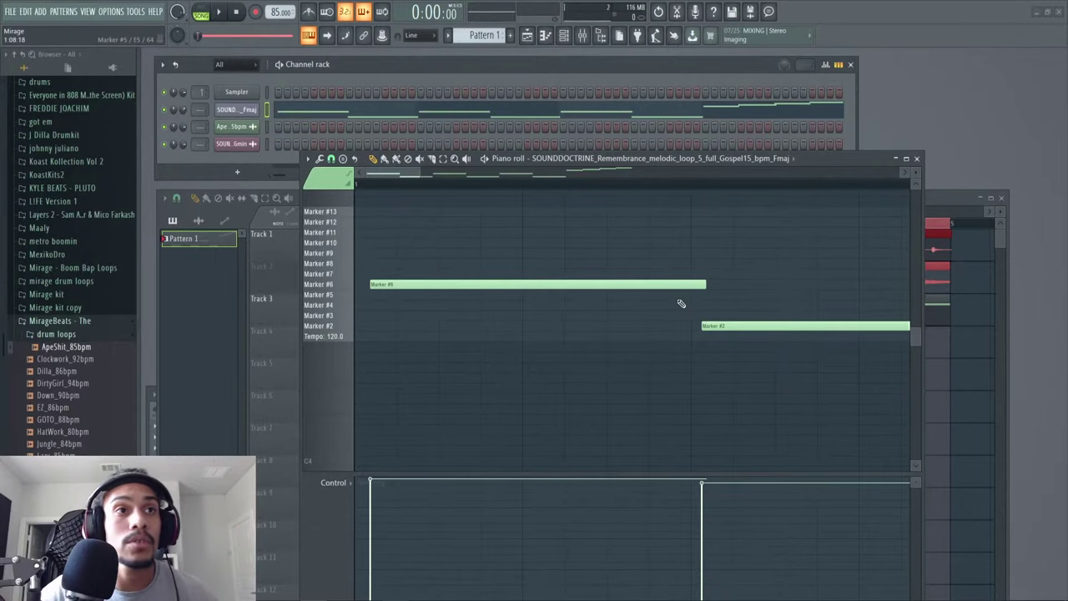
- Select the first Marker #6 and Marker #2 notes, review the chop sequence through bar 4, and close the piano roll
left_click_drag(506, 263, 890, 358)
scroll(670, 306, "down", 3)
scroll(727, 314, "up", 2)
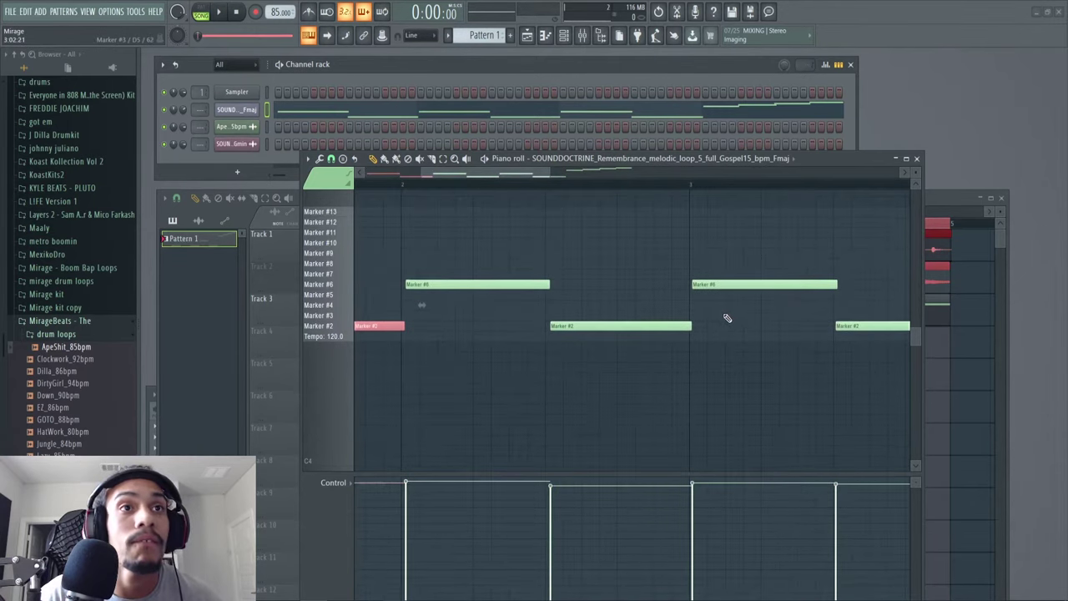
scroll(726, 318, "down", 2)
scroll(701, 342, "up", 2)
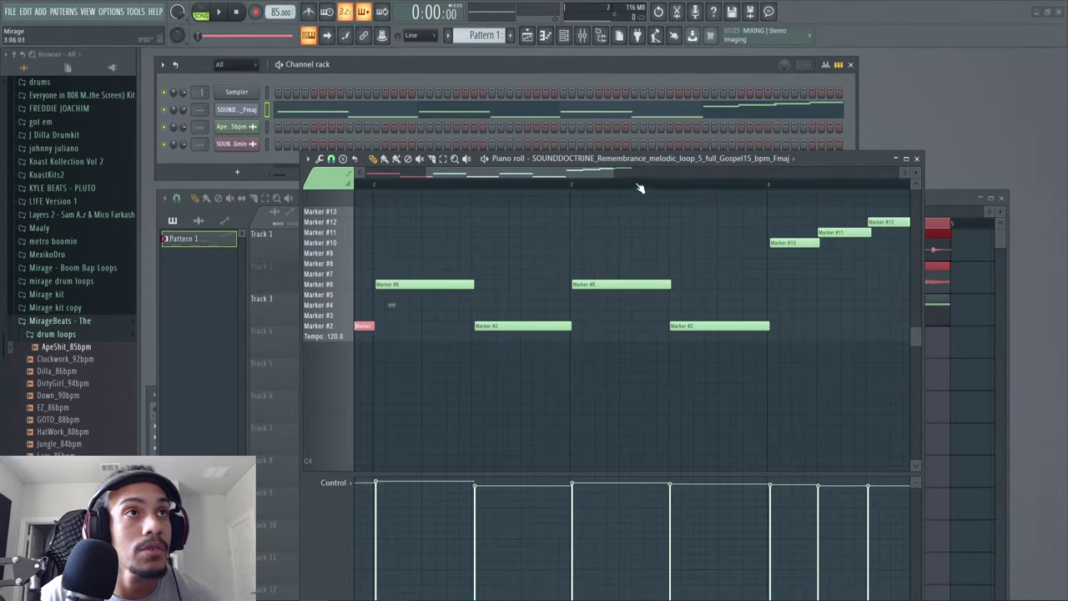
left_click(916, 158)
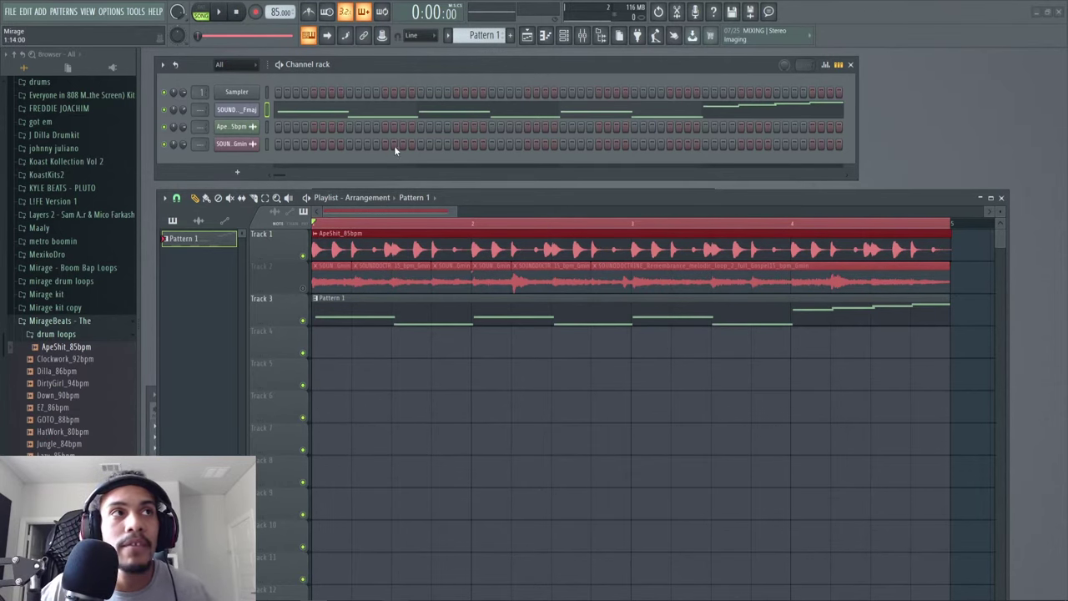
- Play the song with the recorded Slicex chops from the start of the arrangement
key("space")
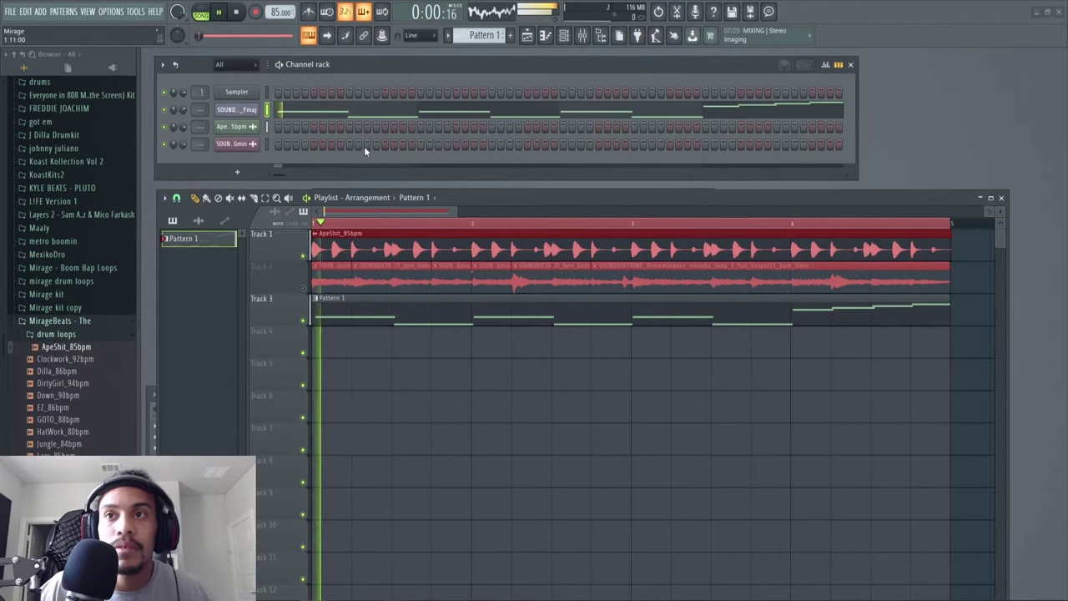
key("space")
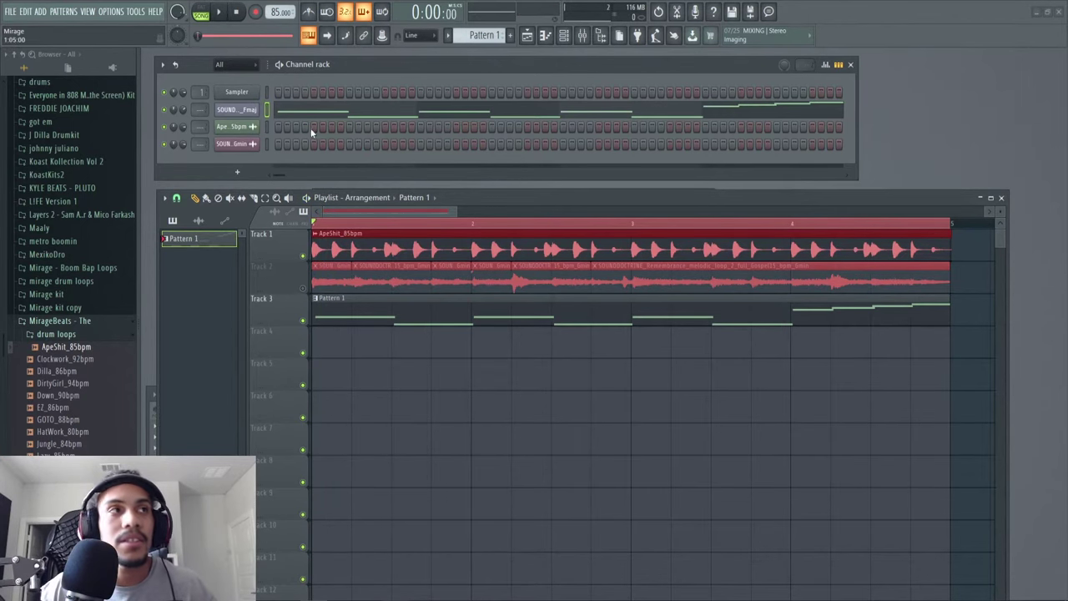
key("space")
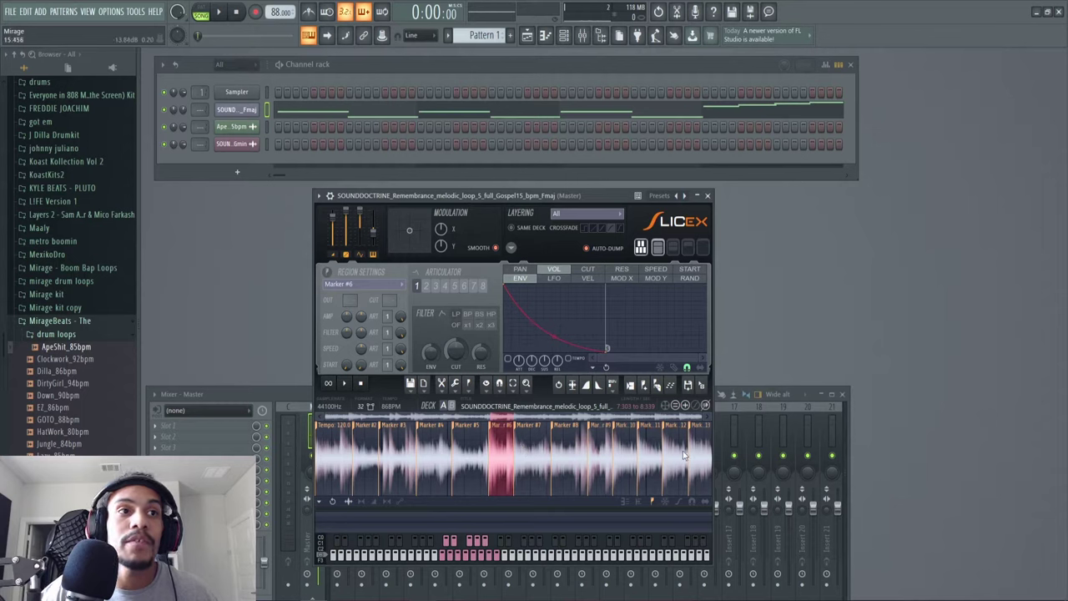
- Play the original sample in Slicex, and play the chopped version in song mode for comparison
left_click(349, 384)
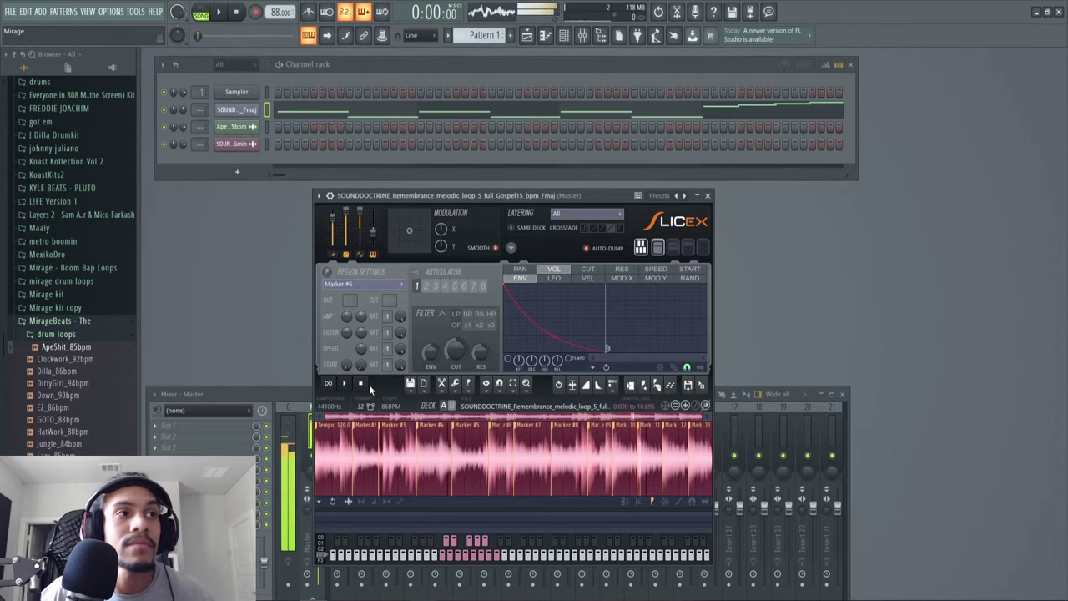
left_click(223, 13)
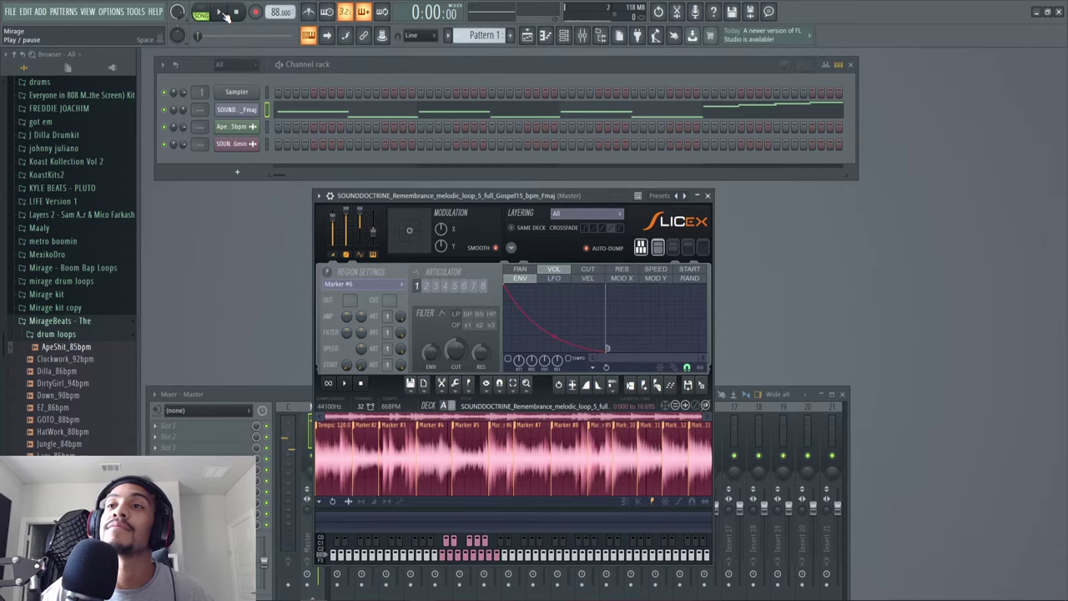
left_click(223, 13)
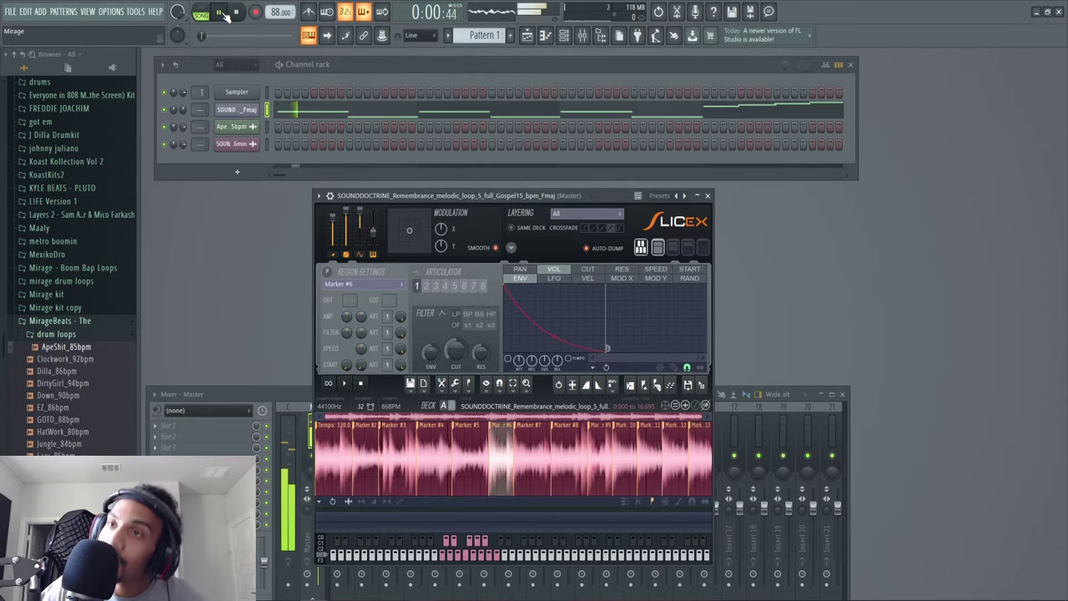
- Unmute Track 1's drum loop in the playlist to hear it with the chops, and close the playlist and Slicex after stopping
left_click(527, 35)
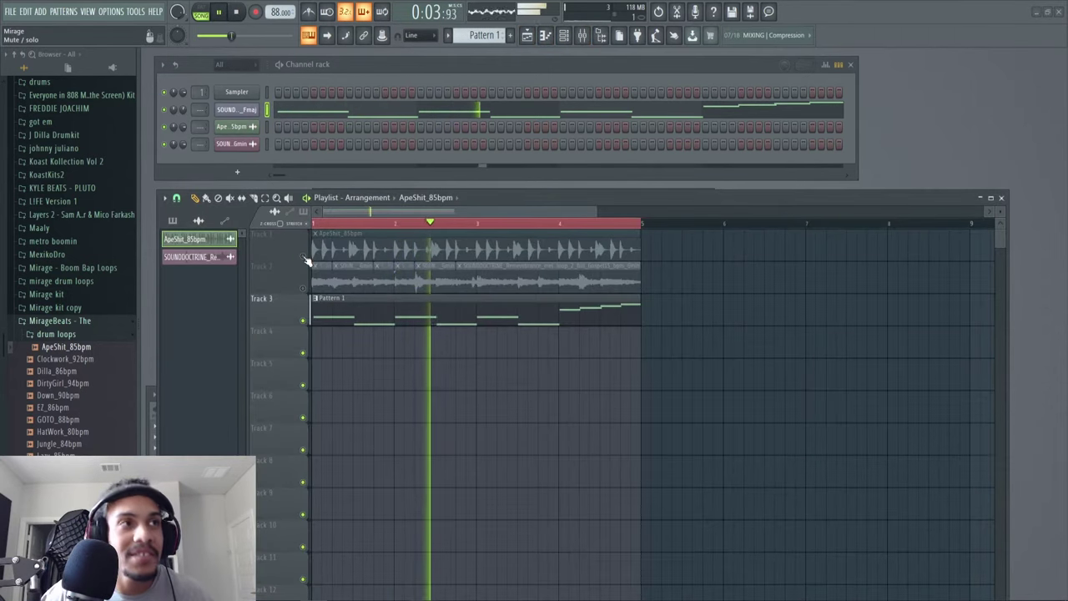
left_click(304, 256)
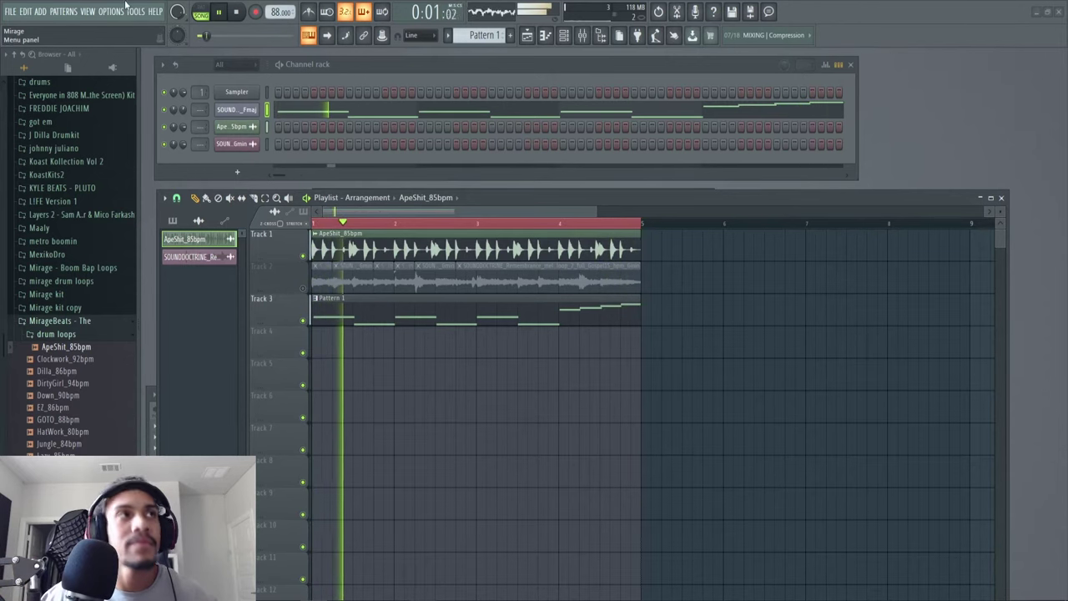
left_click(239, 14)
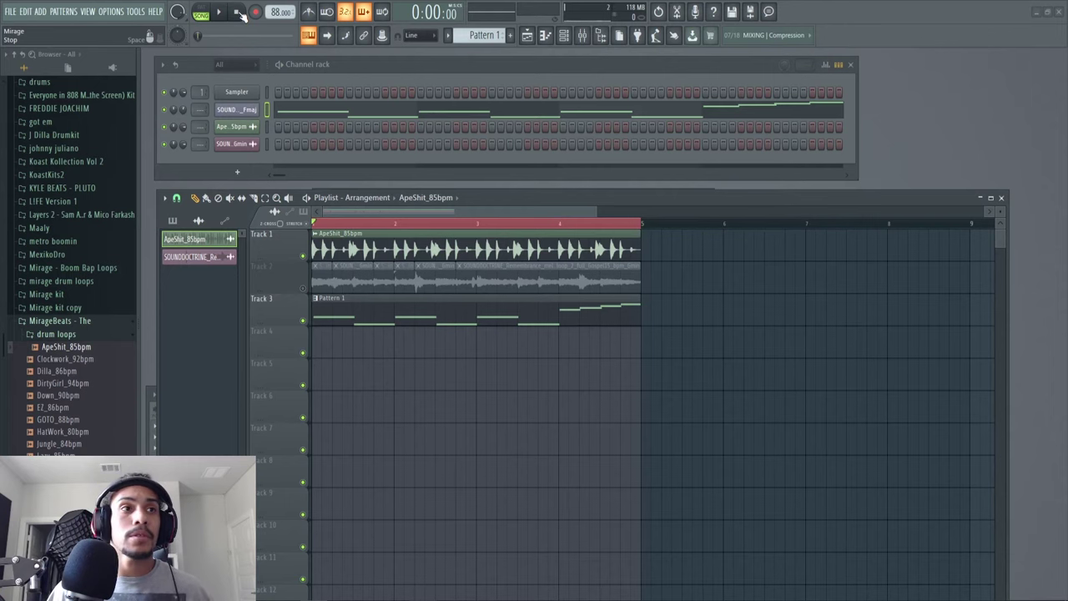
left_click(1001, 198)
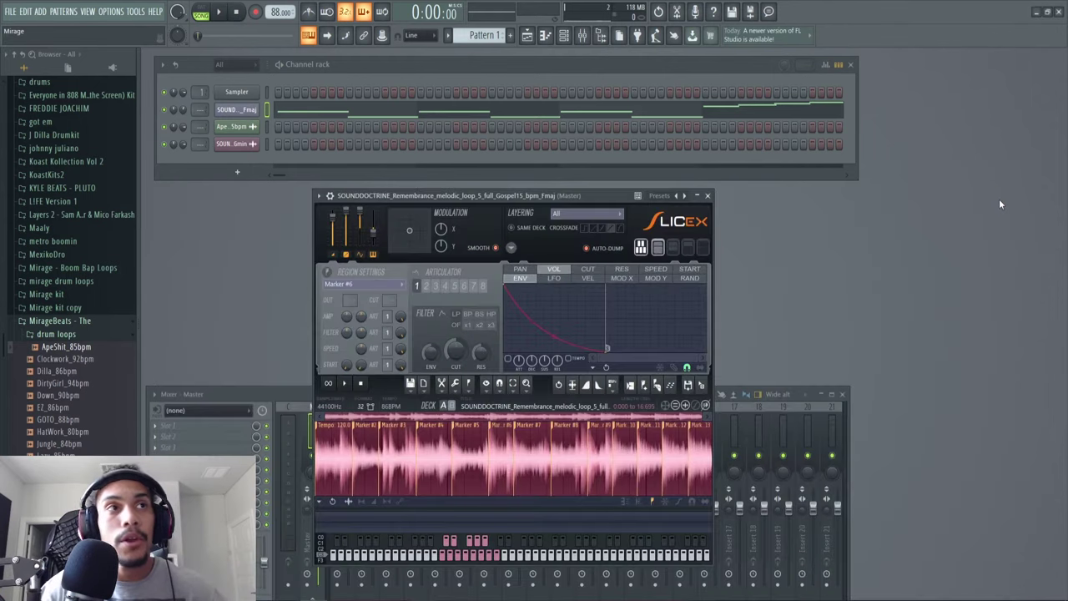
left_click(707, 195)
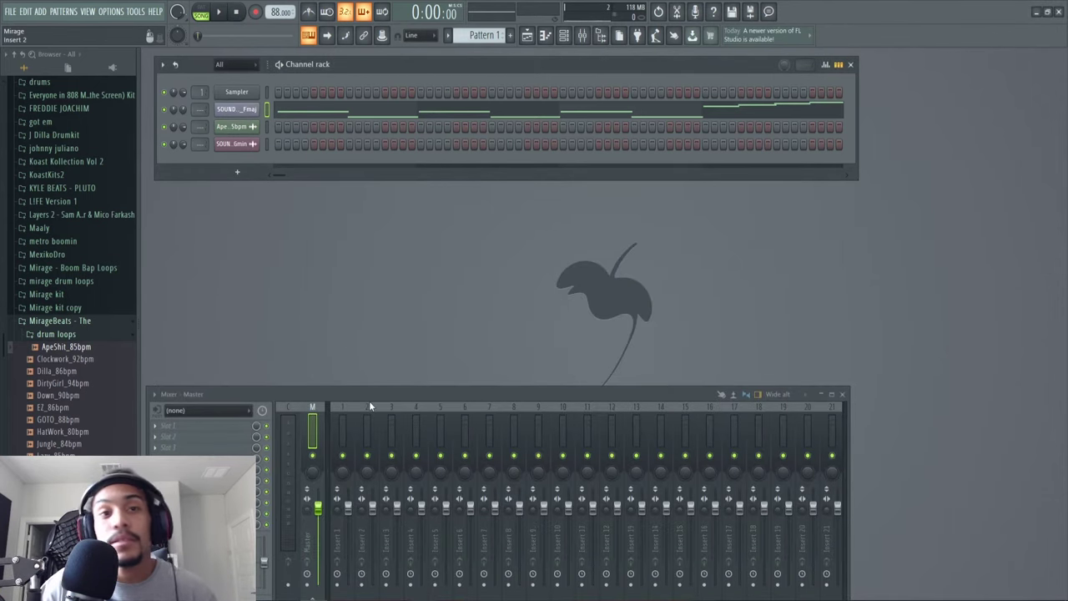